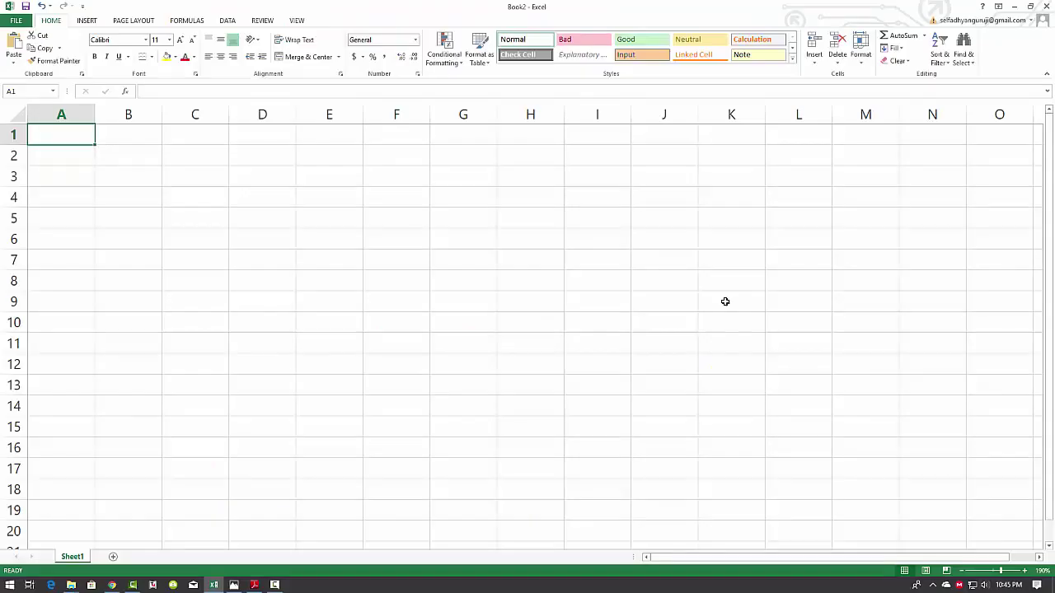
# Enter =GCD(12,34) in cell A1, which returns 2.
pyautogui.keyDown('ctrl'); pyautogui.scroll(2, 266, 209); pyautogui.keyUp('ctrl')
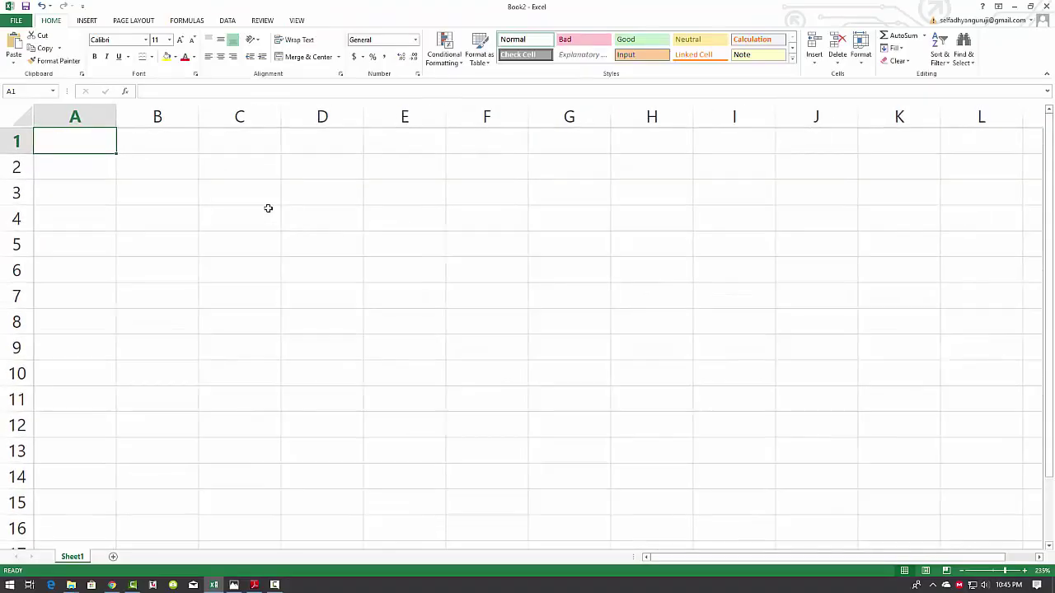
pyautogui.write('=gc')
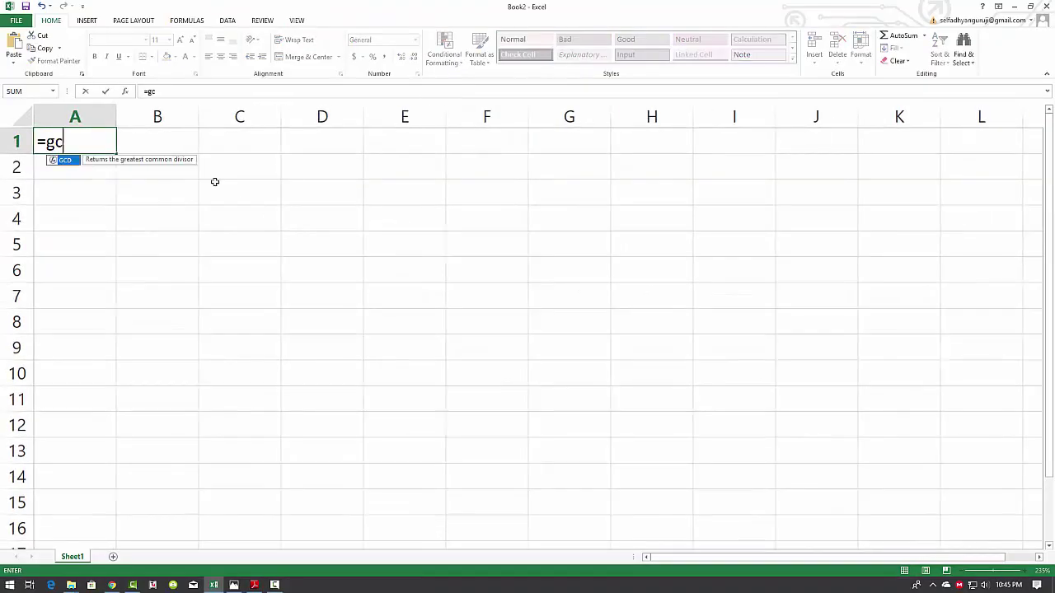
pyautogui.write('d')
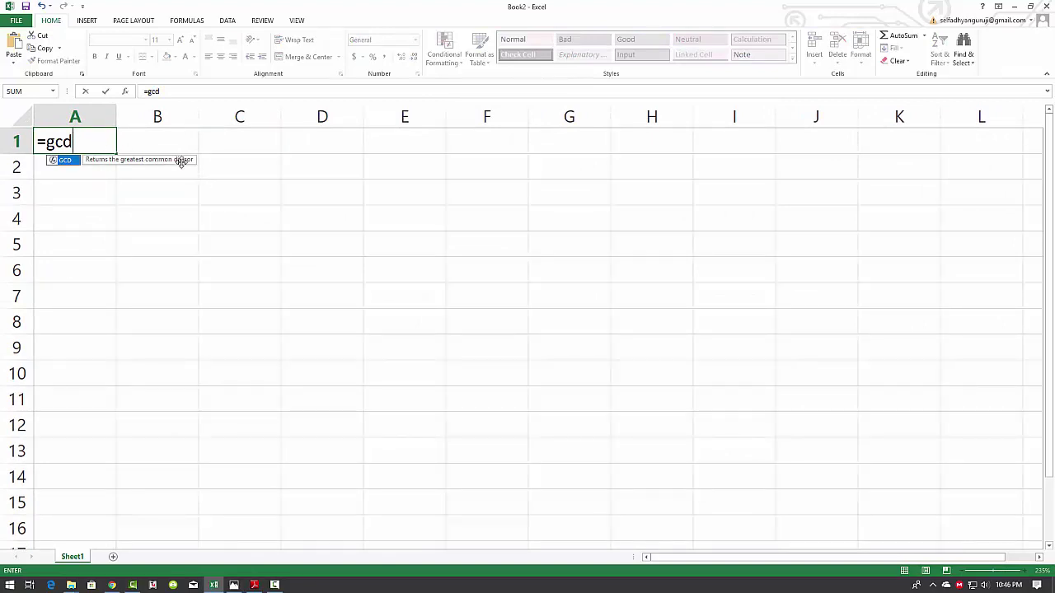
pyautogui.press('Tab')
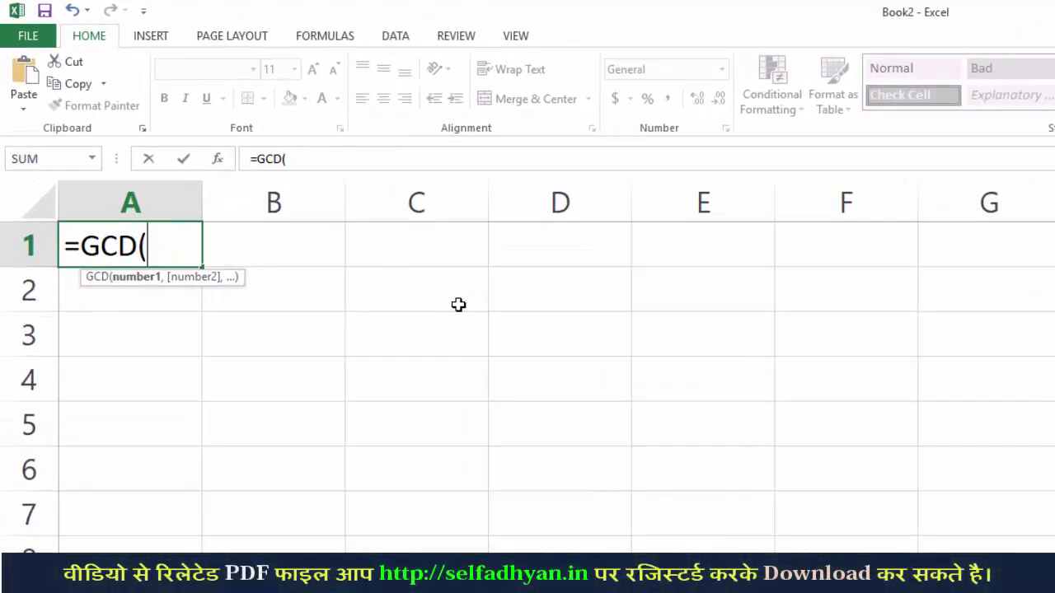
pyautogui.write('12')
pyautogui.write(',')
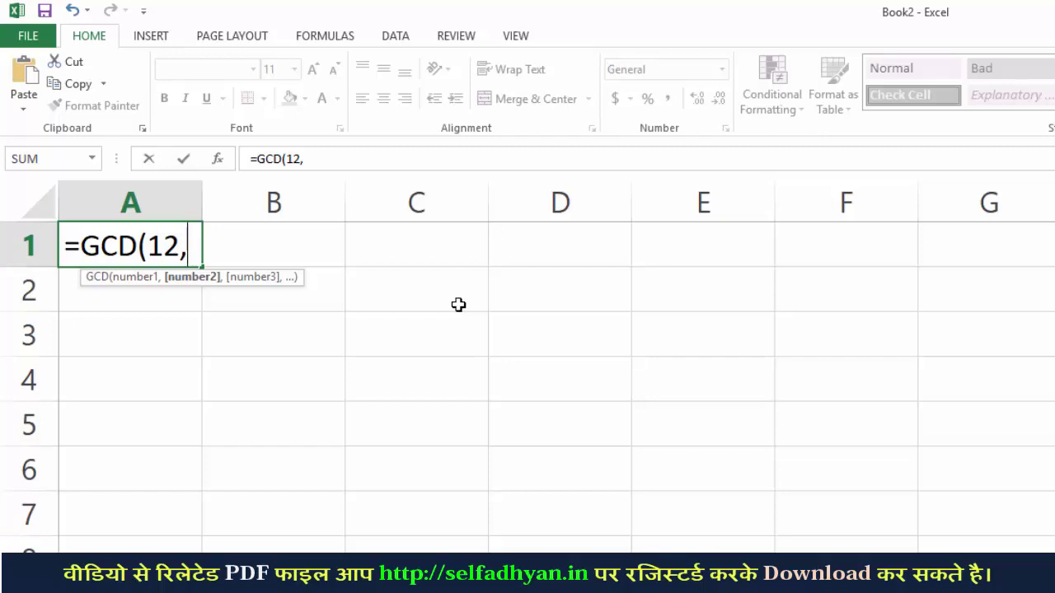
pyautogui.write('24')
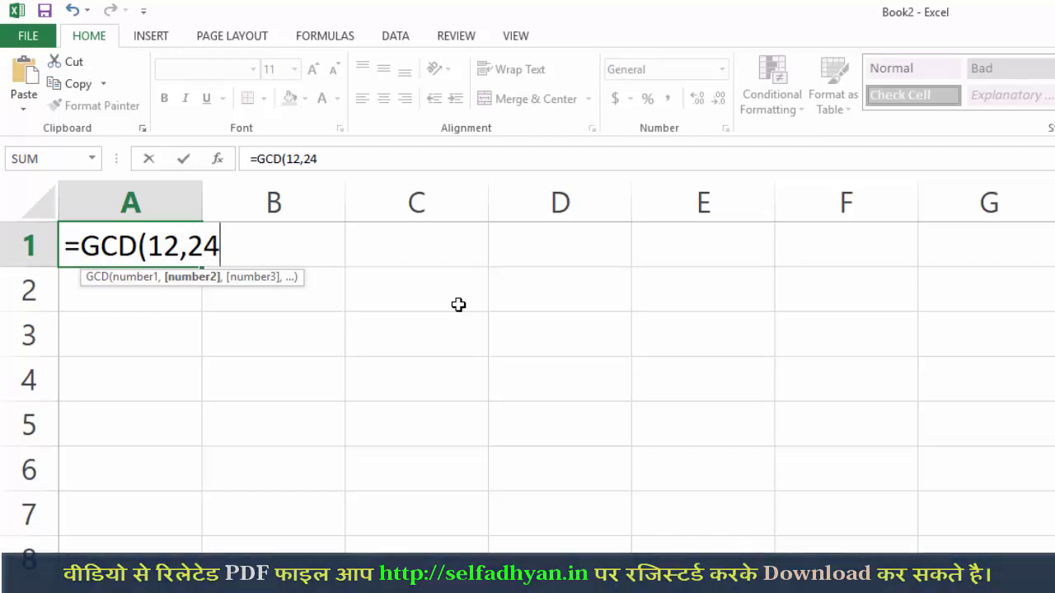
pyautogui.press('BackSpace')
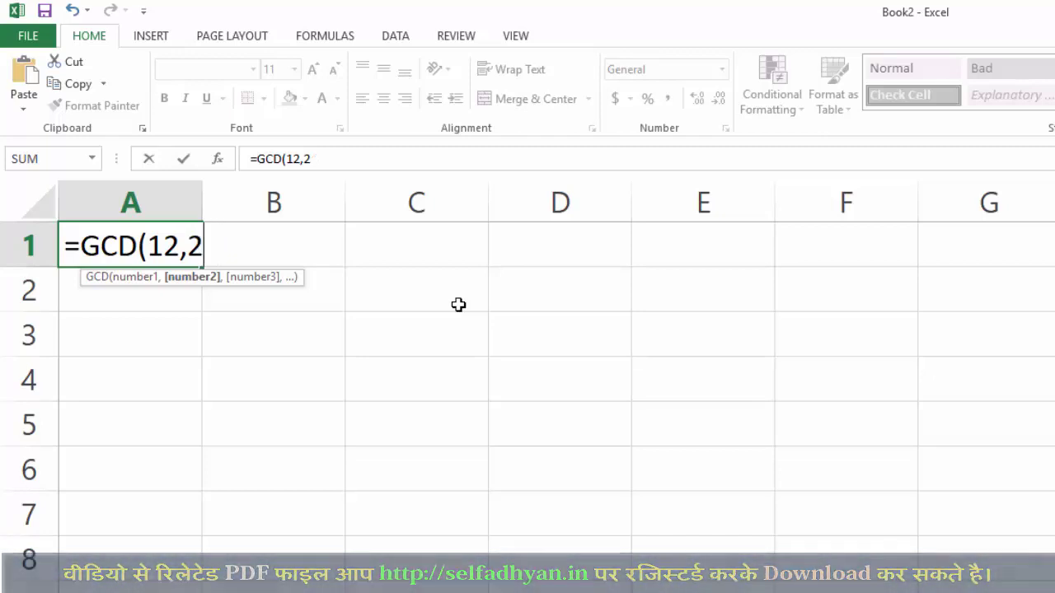
pyautogui.press('BackSpace')
pyautogui.write('34)')
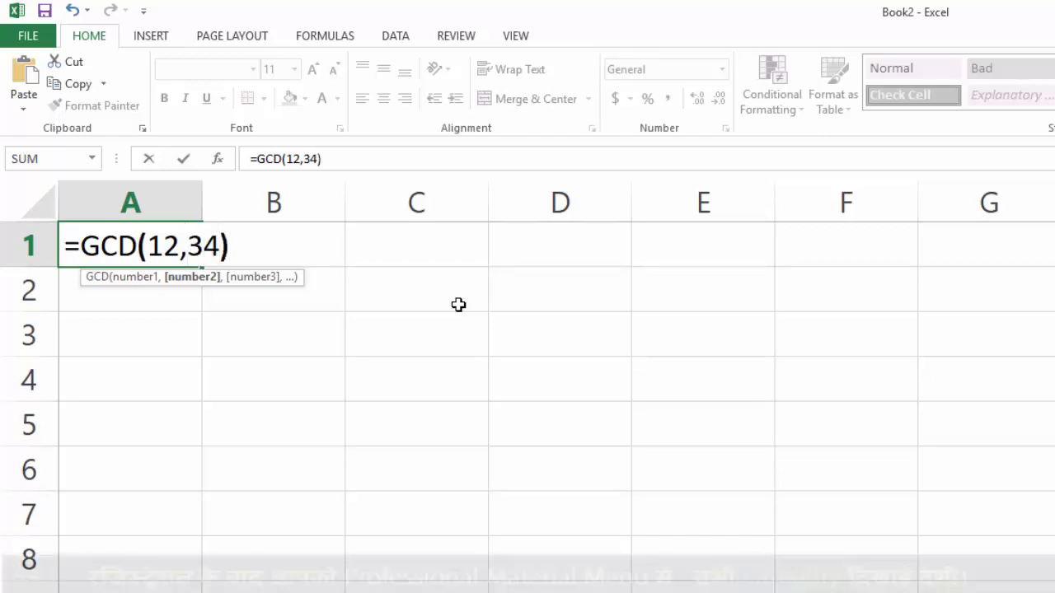
pyautogui.press('Return')
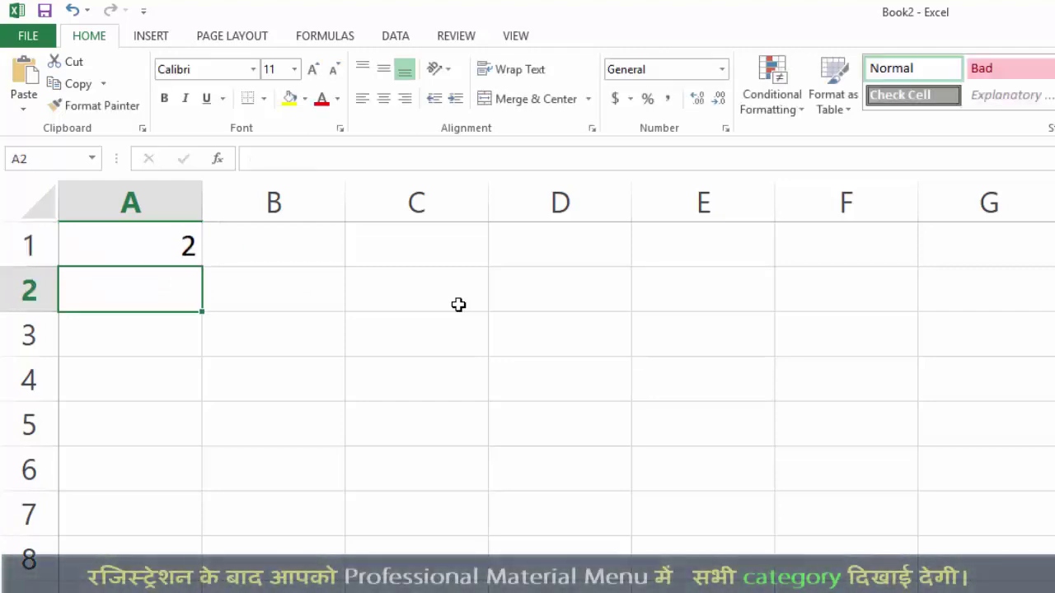
# Reopen A1's formula and cut the second argument back to =GCD(12,.
pyautogui.press('Up')
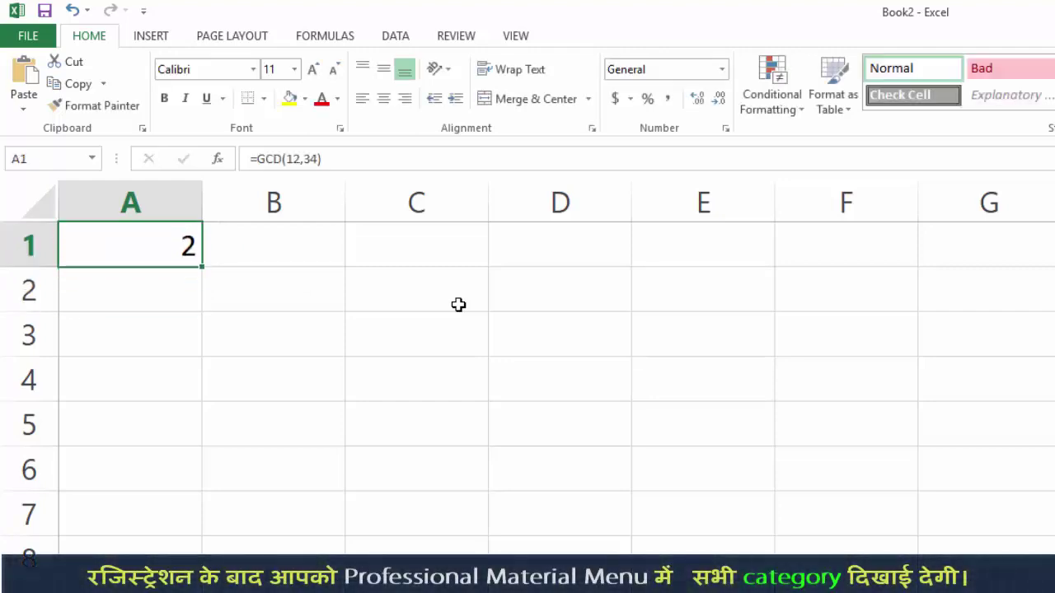
pyautogui.press('F2')
pyautogui.press('BackSpace')
pyautogui.press('BackSpace')
pyautogui.press('BackSpace')
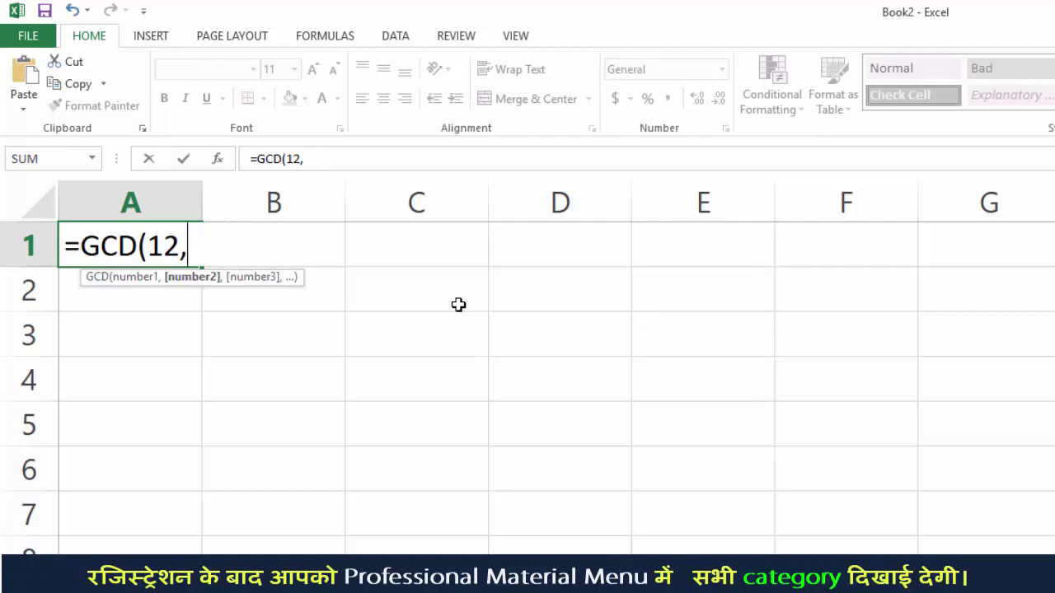
# Complete A1's formula as =GCD(12,36) and return to the cell.
pyautogui.write('36)')
pyautogui.press('Return')
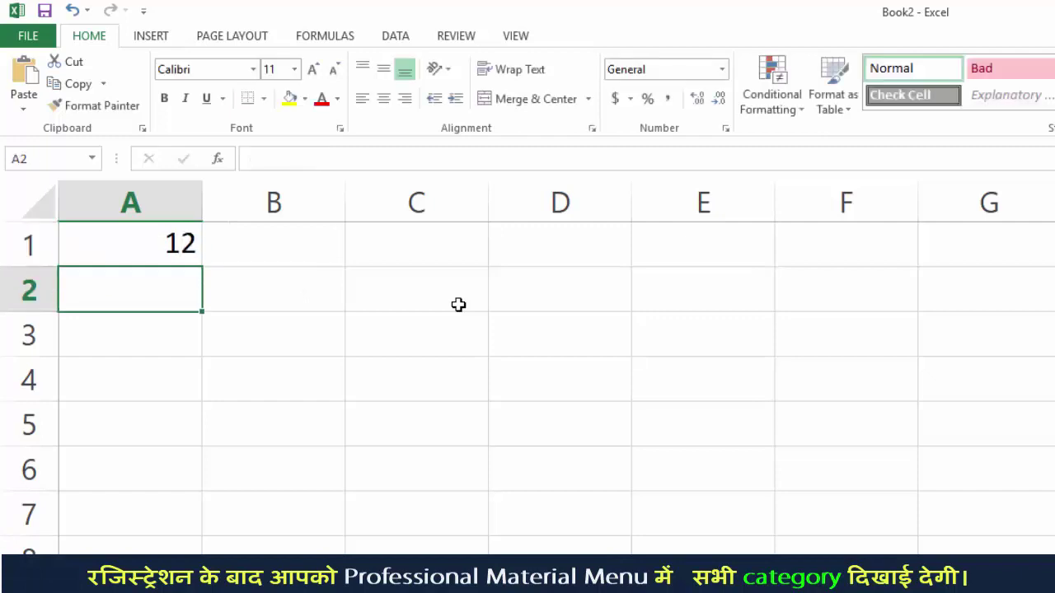
pyautogui.press('Up')
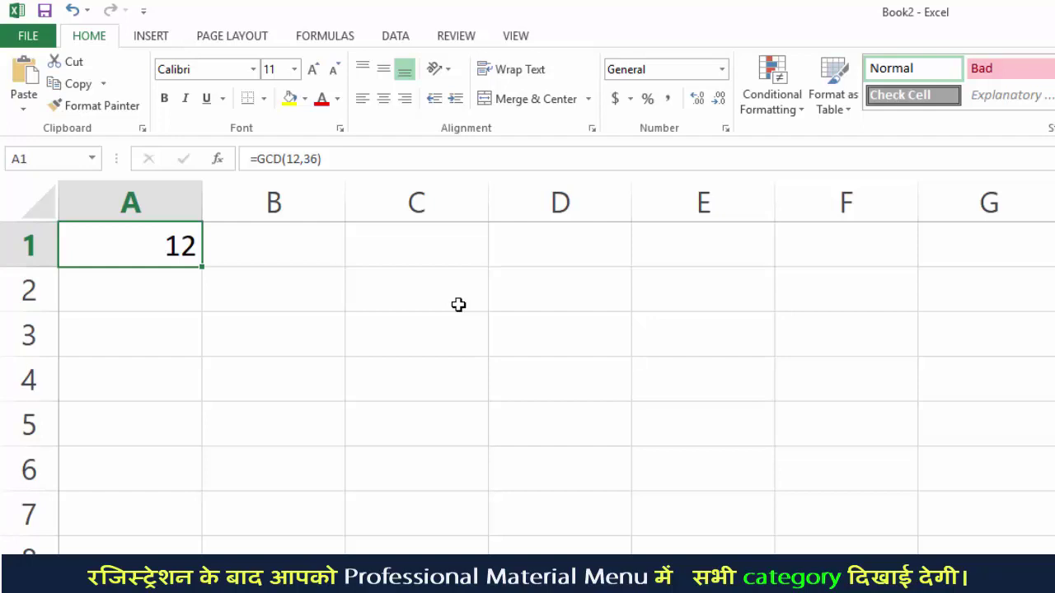
# Extend A1's formula to =GCD(12,36,16), returning 4, then move to A2.
pyautogui.press('F2')
pyautogui.write('=')
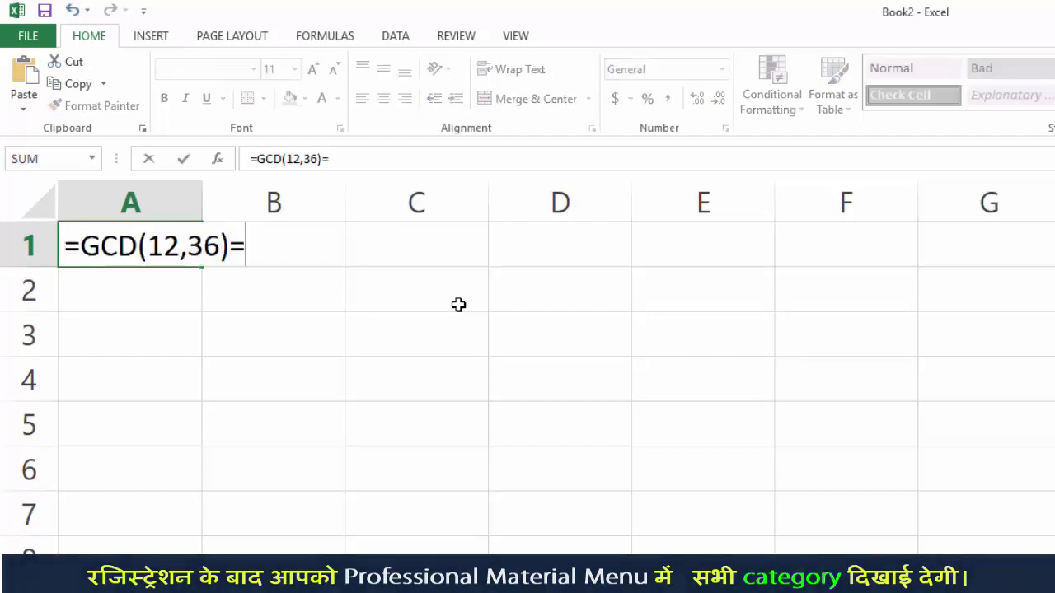
pyautogui.press('BackSpace')
pyautogui.press('BackSpace')
pyautogui.write(',')
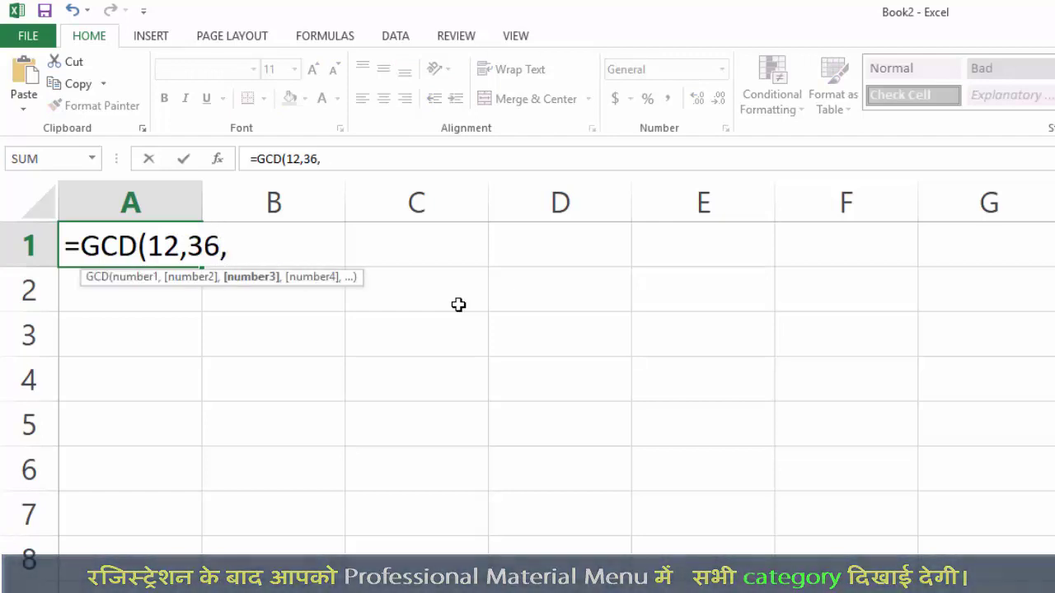
pyautogui.write('16')
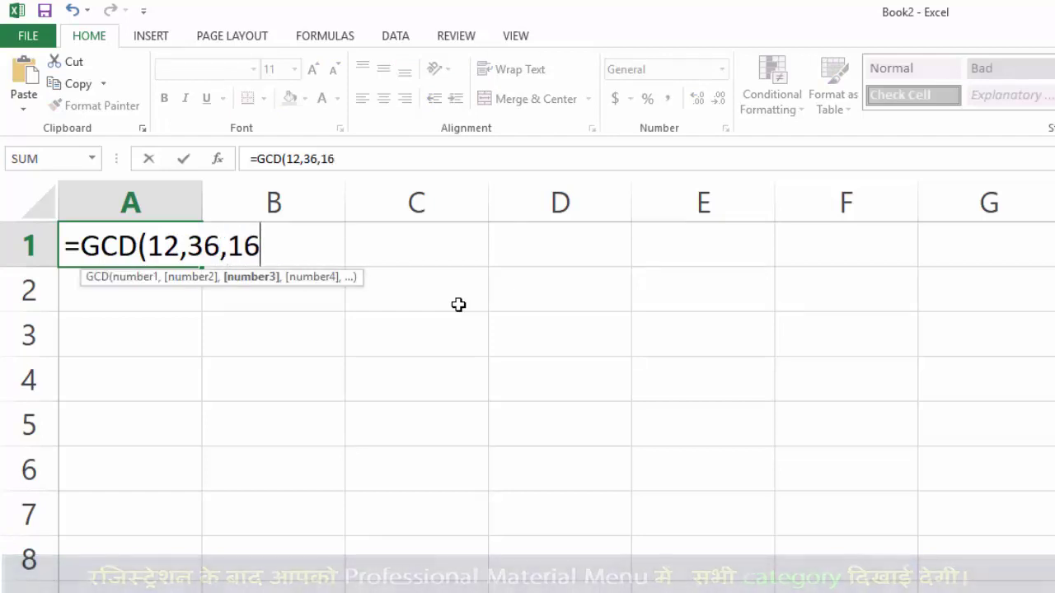
pyautogui.write(')')
pyautogui.press('Return')
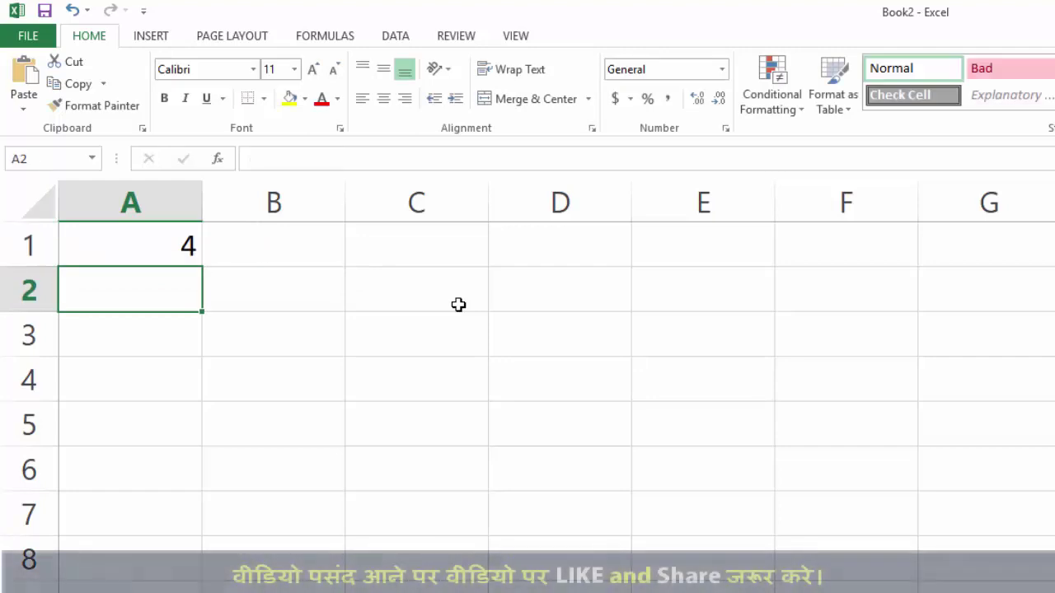
pyautogui.press('Up')
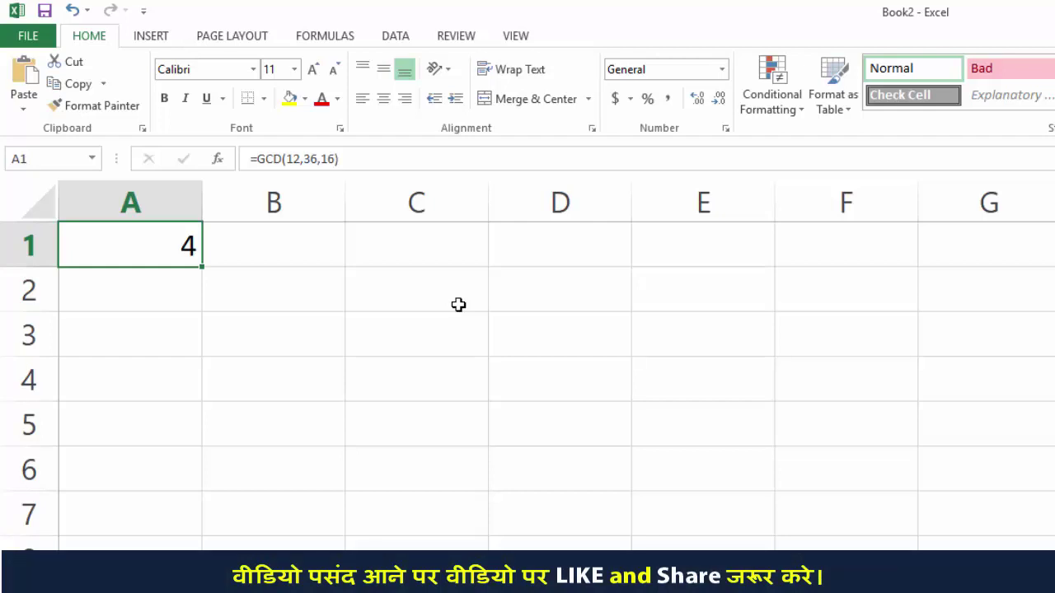
pyautogui.press('Down')
# Enter =LCM(3,4,5) in cell A2.
pyautogui.write('lcm')
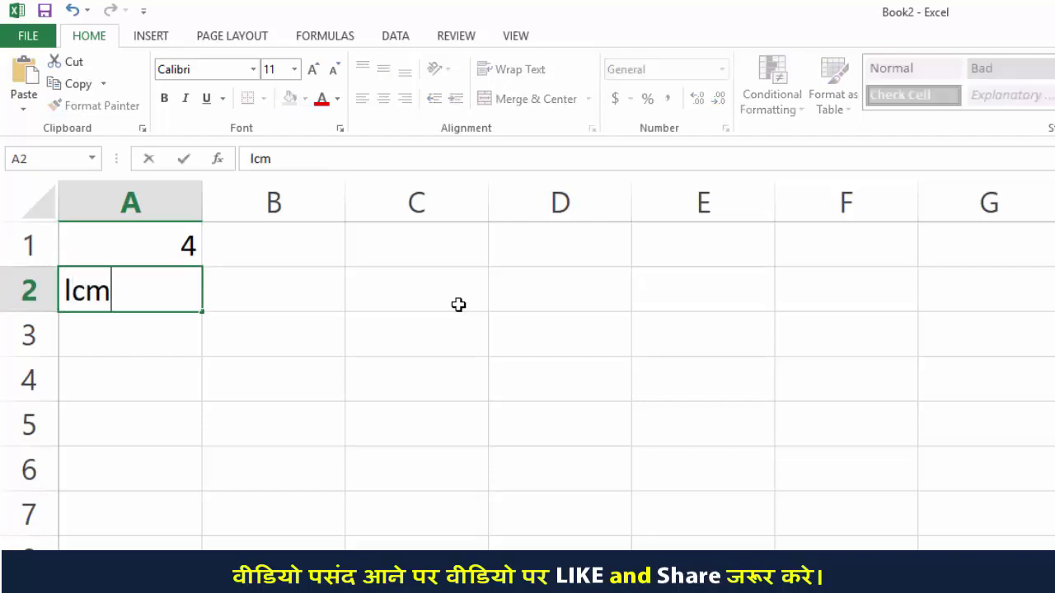
pyautogui.press('BackSpace')
pyautogui.press('BackSpace')
pyautogui.press('BackSpace')
pyautogui.write('=')
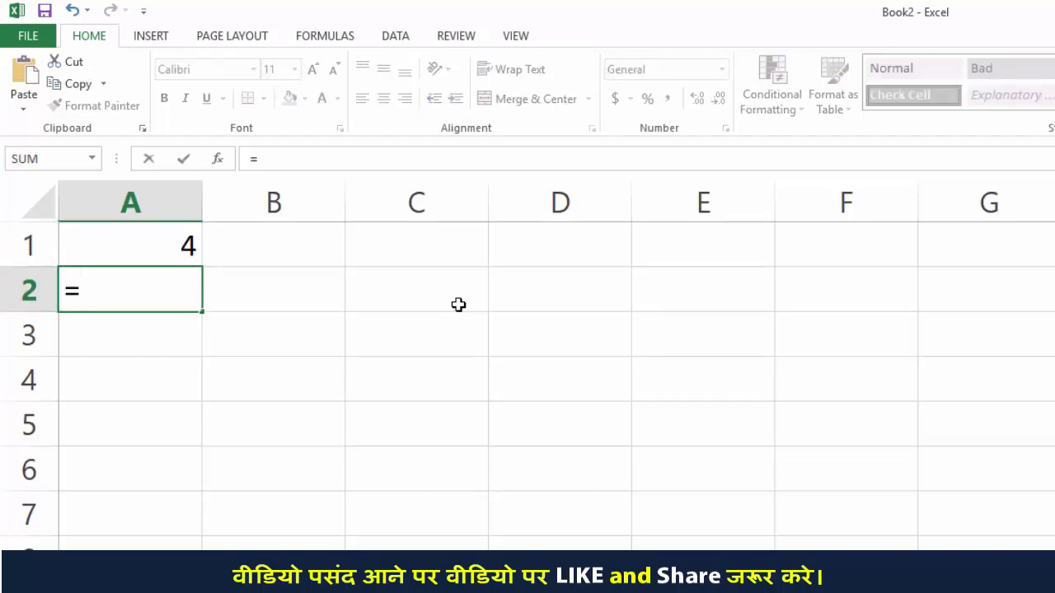
pyautogui.write('lcm')
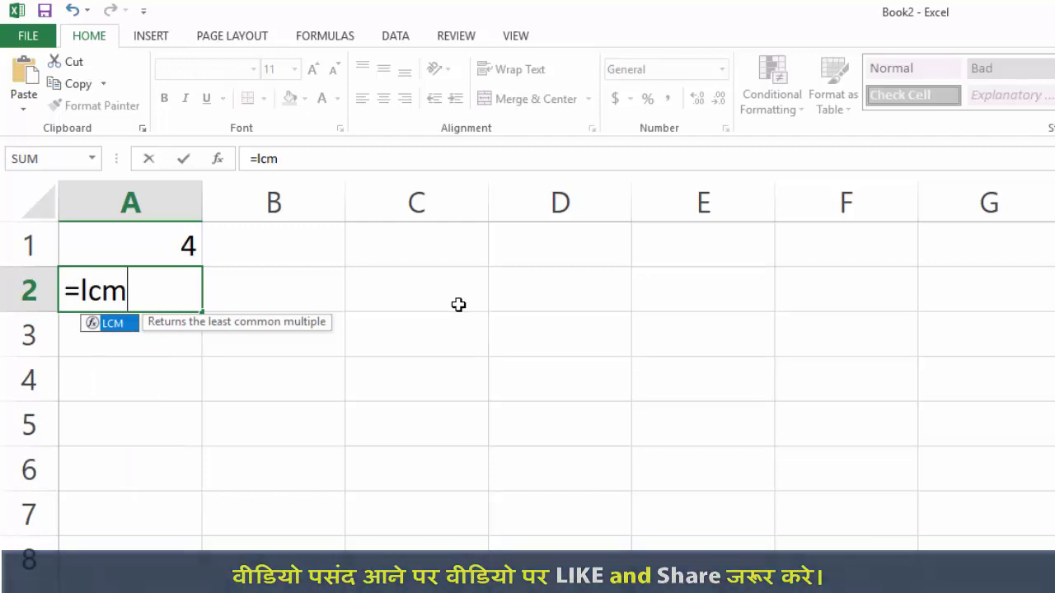
pyautogui.press('Tab')
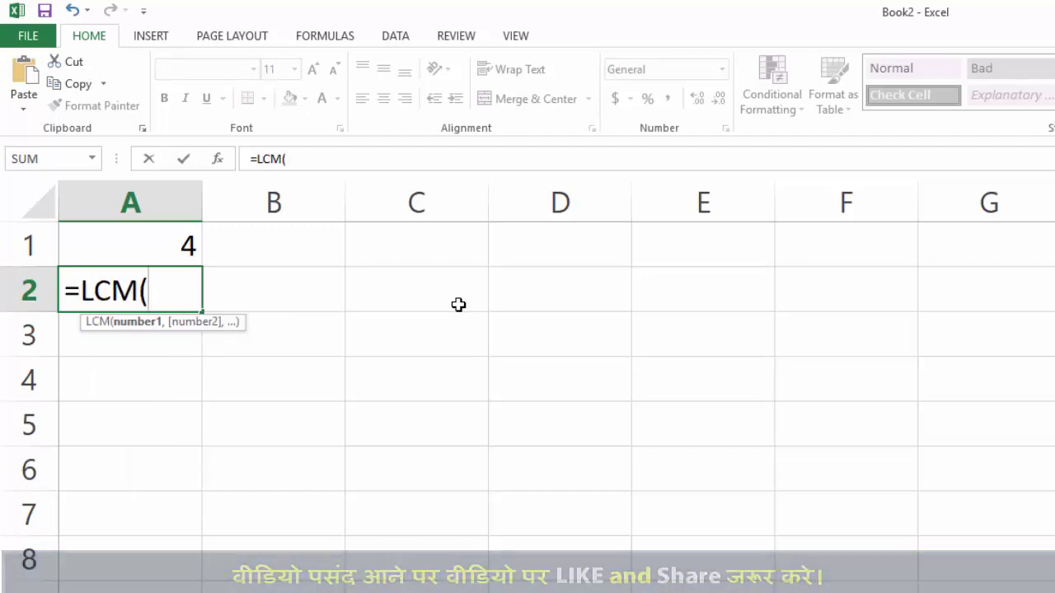
pyautogui.write('3')
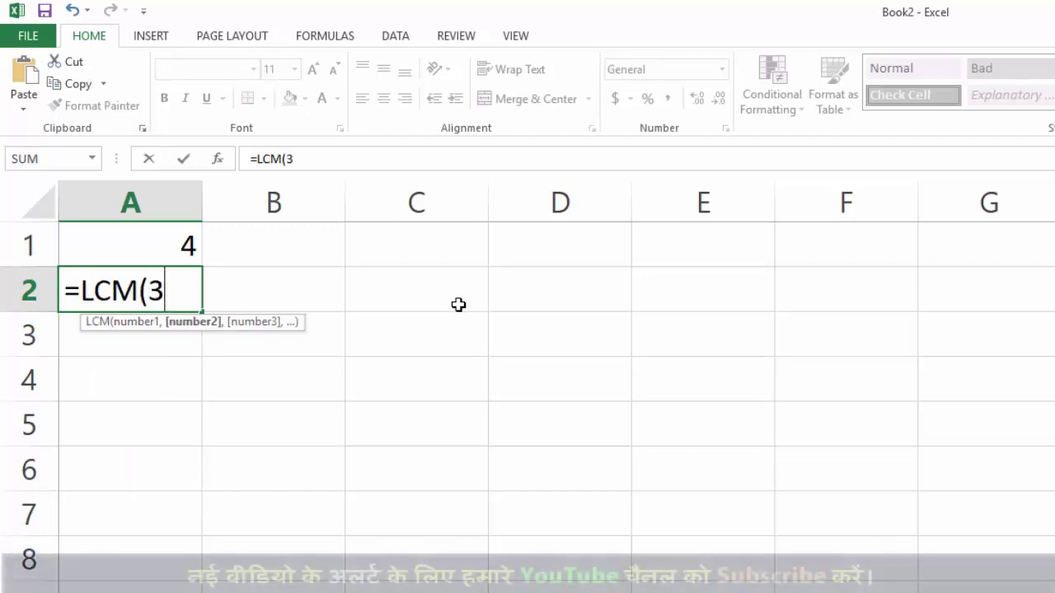
pyautogui.write(',4,5')
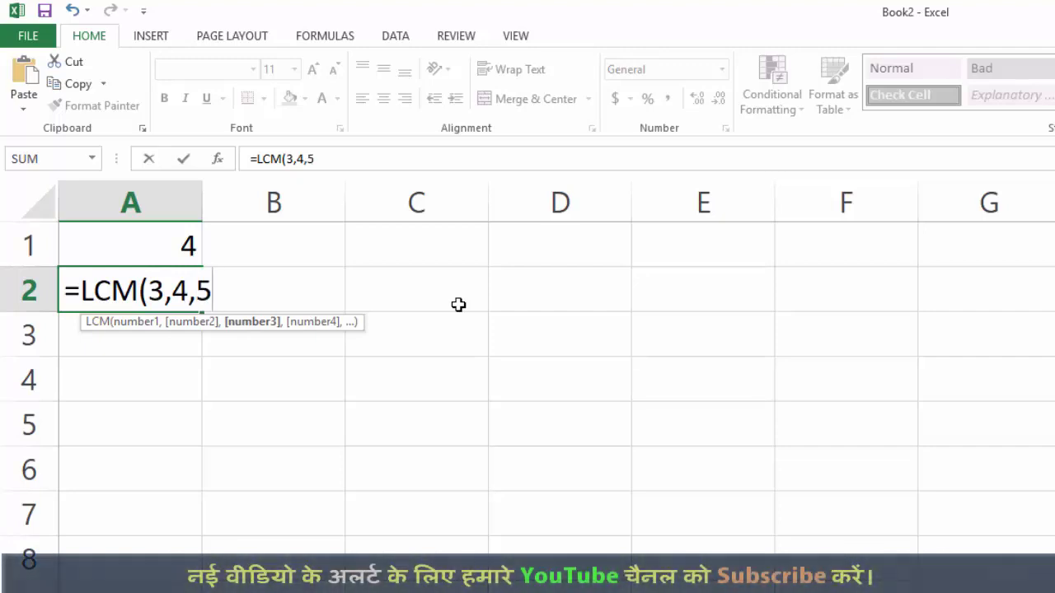
pyautogui.write(')')
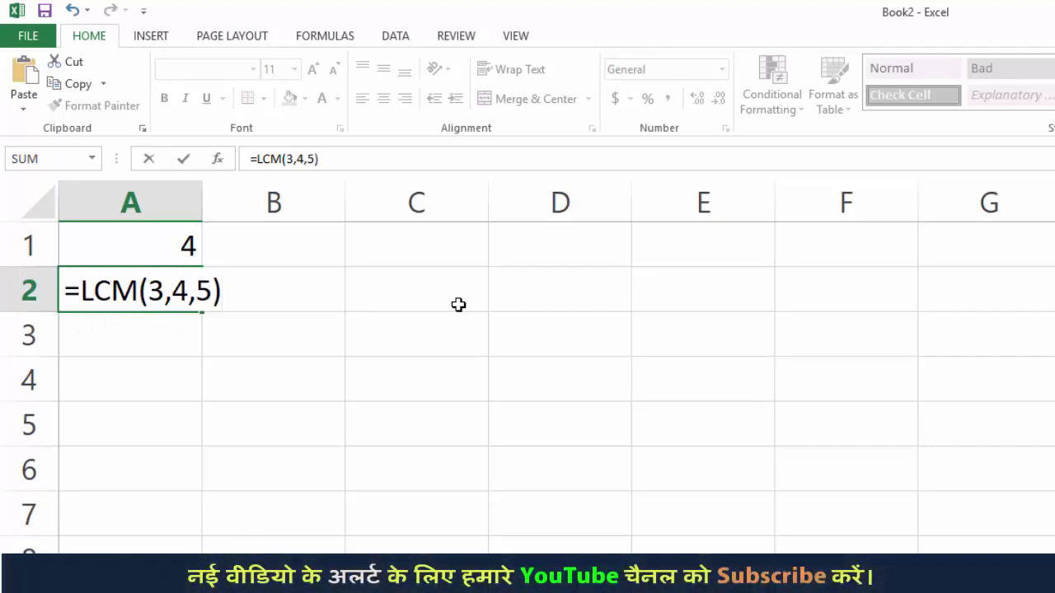
pyautogui.press('Return')
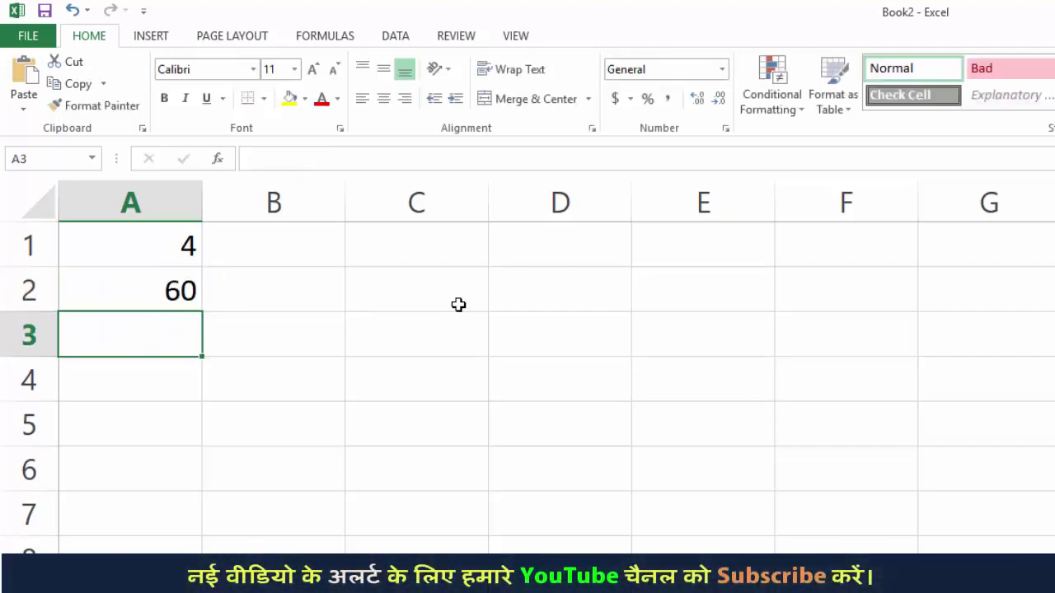
pyautogui.press('Up')
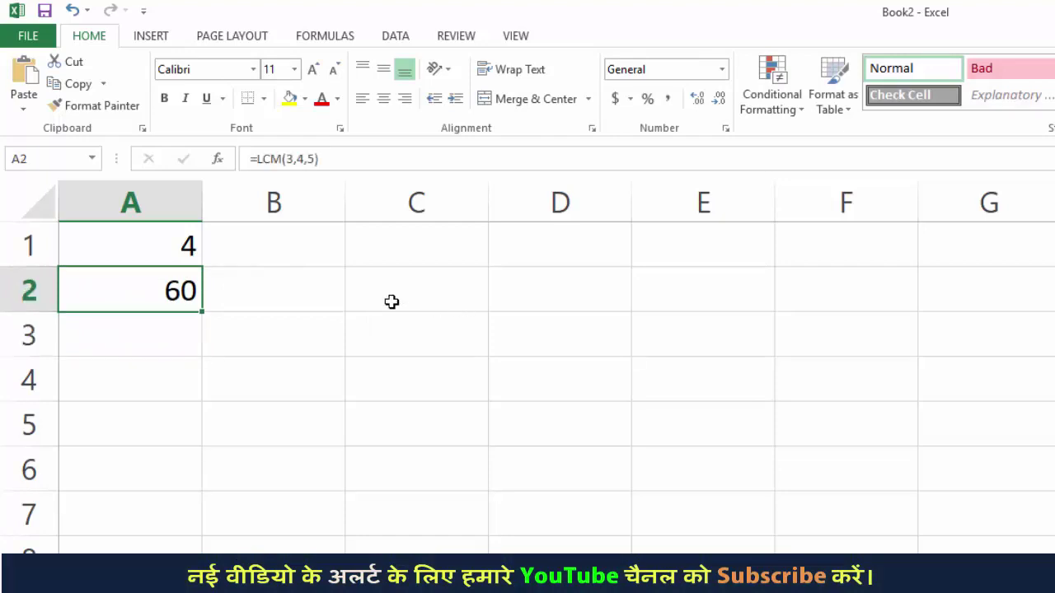
# Add a fourth argument 2, making =LCM(3,4,5,2), and review its arguments.
pyautogui.doubleClick(191, 290)
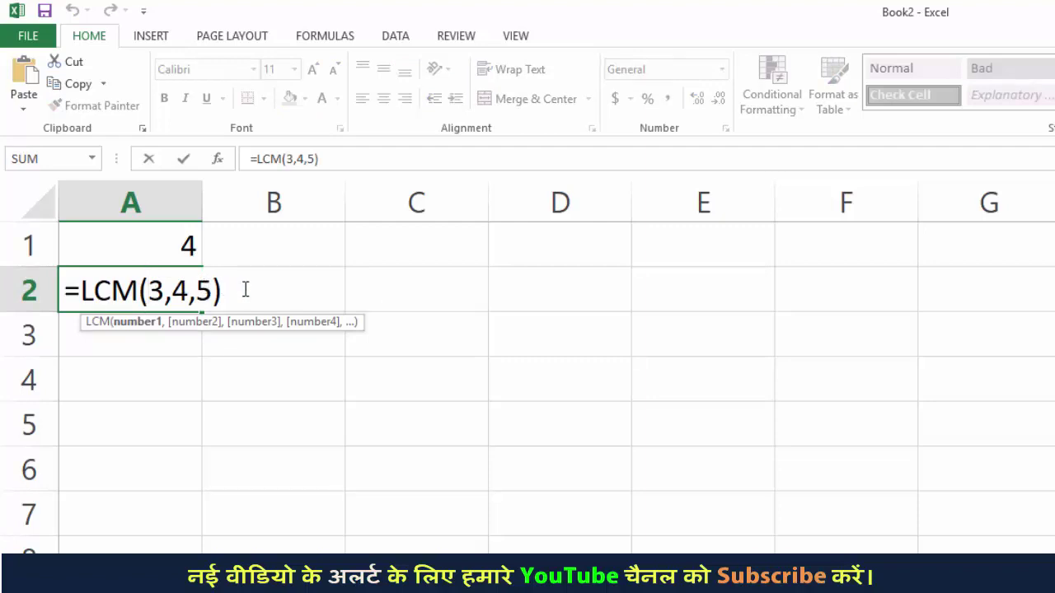
pyautogui.click(213, 290)
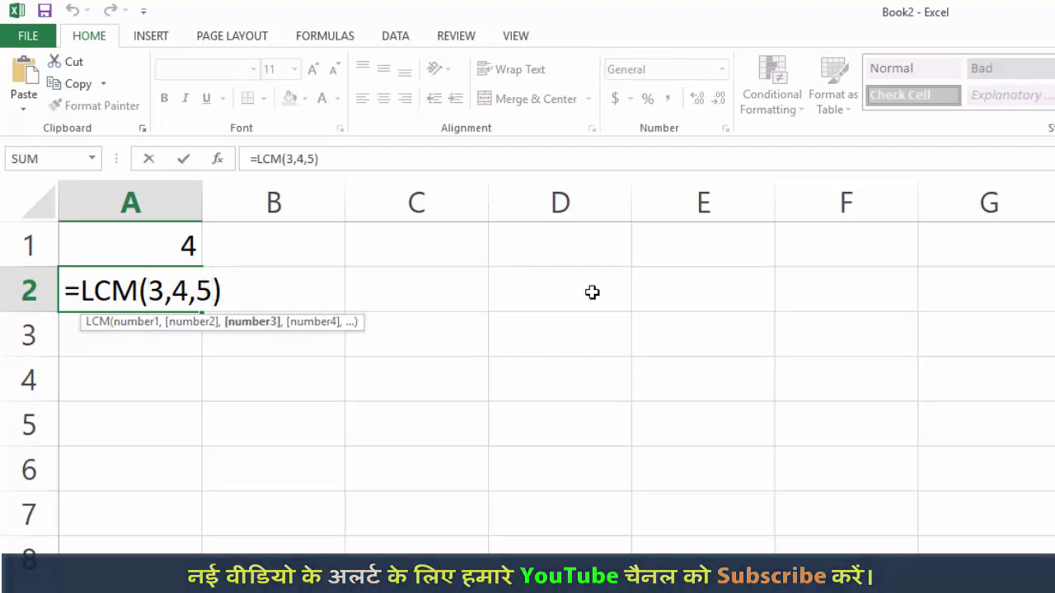
pyautogui.write(',')
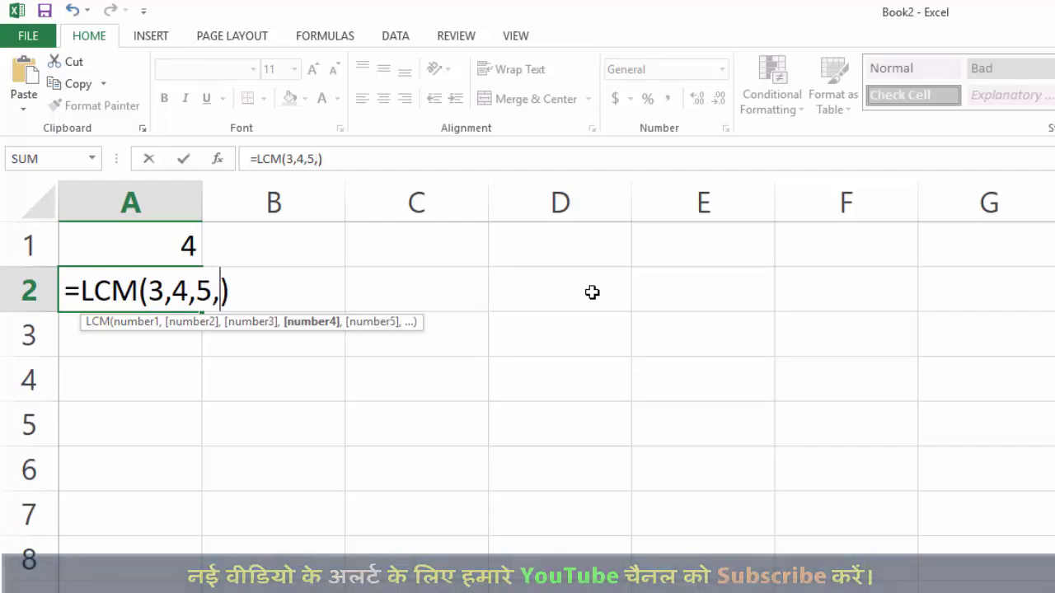
pyautogui.write('2')
pyautogui.press('Return')
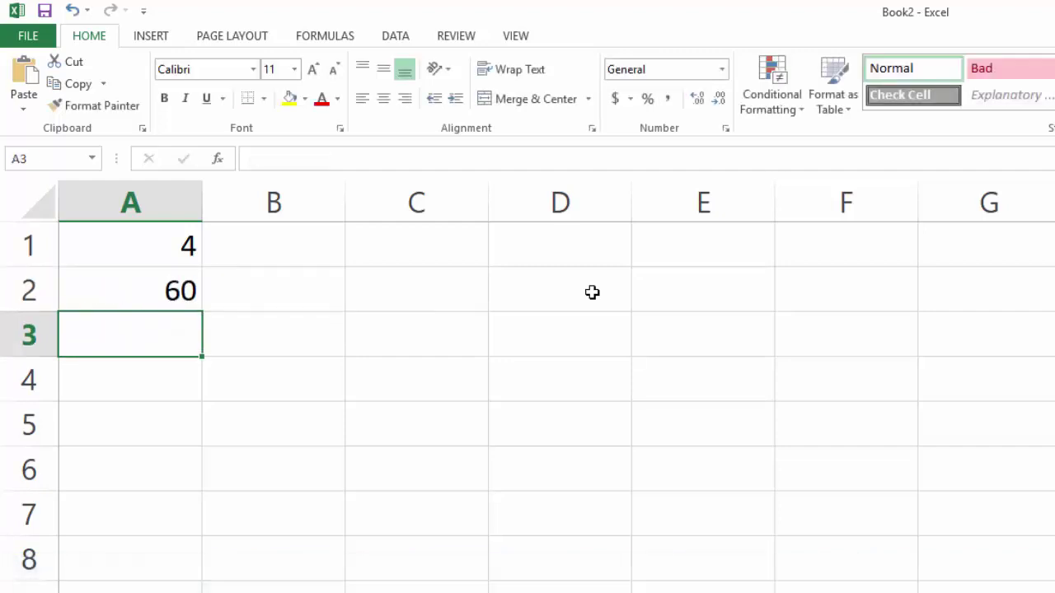
pyautogui.doubleClick(141, 294)
pyautogui.doubleClick(228, 290)
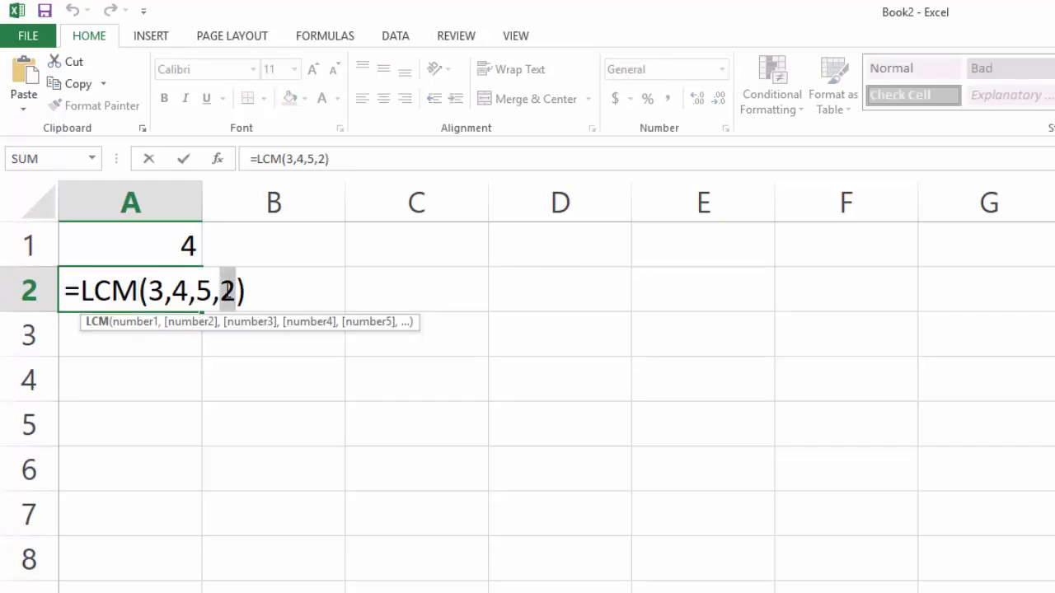
pyautogui.doubleClick(181, 290)
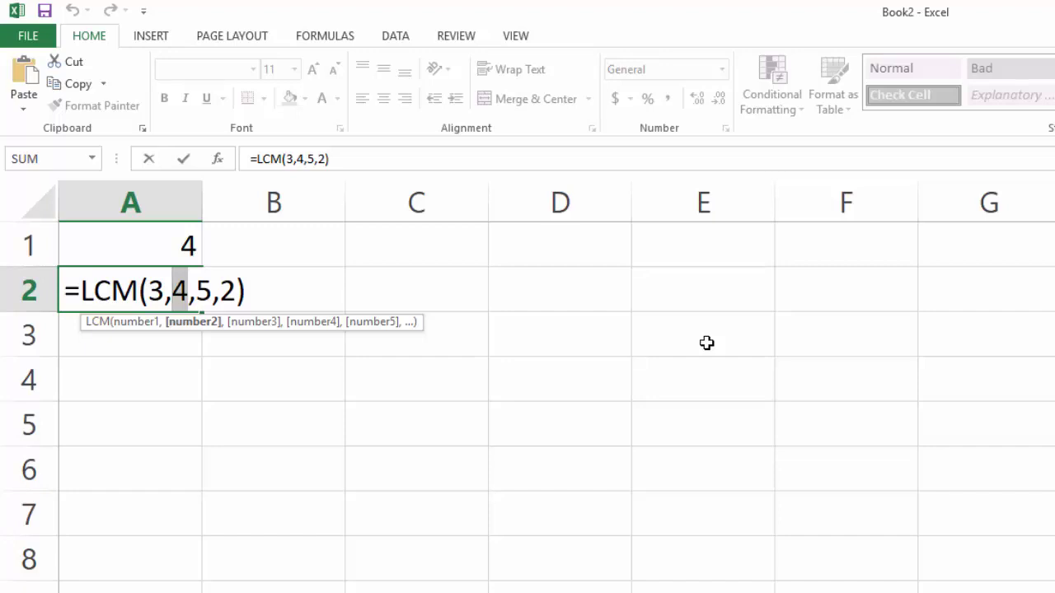
pyautogui.press('Return')
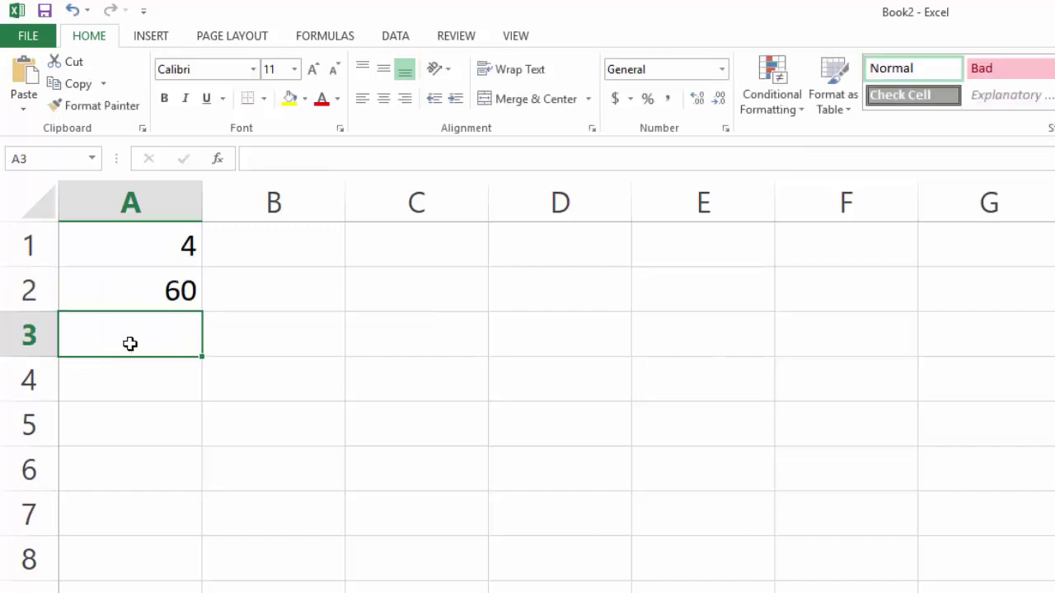
# Enter =ROUND(12.99,1) in cell A3.
pyautogui.write('=round')
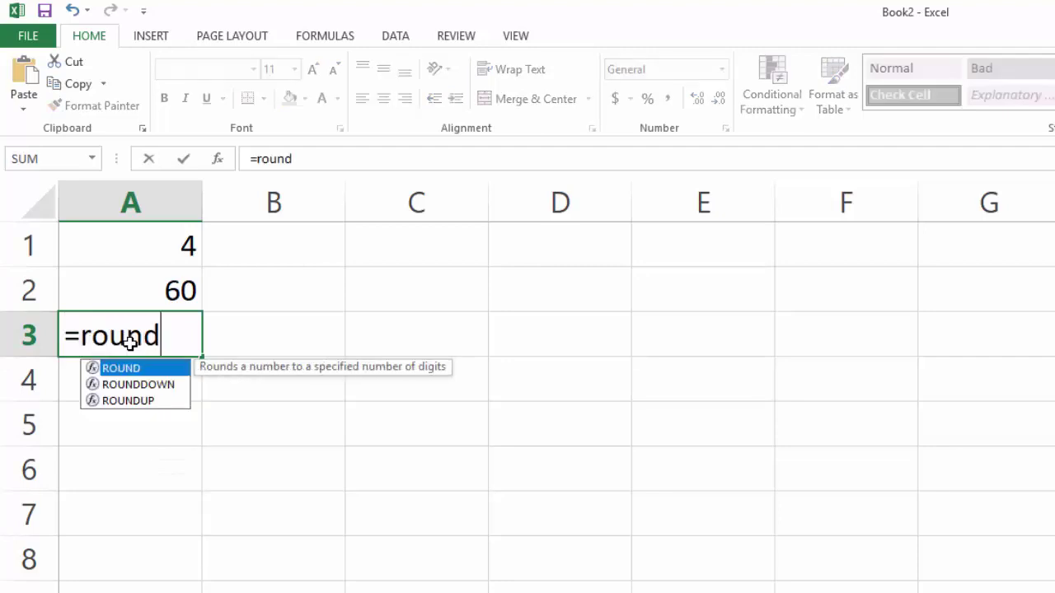
pyautogui.press('Tab')
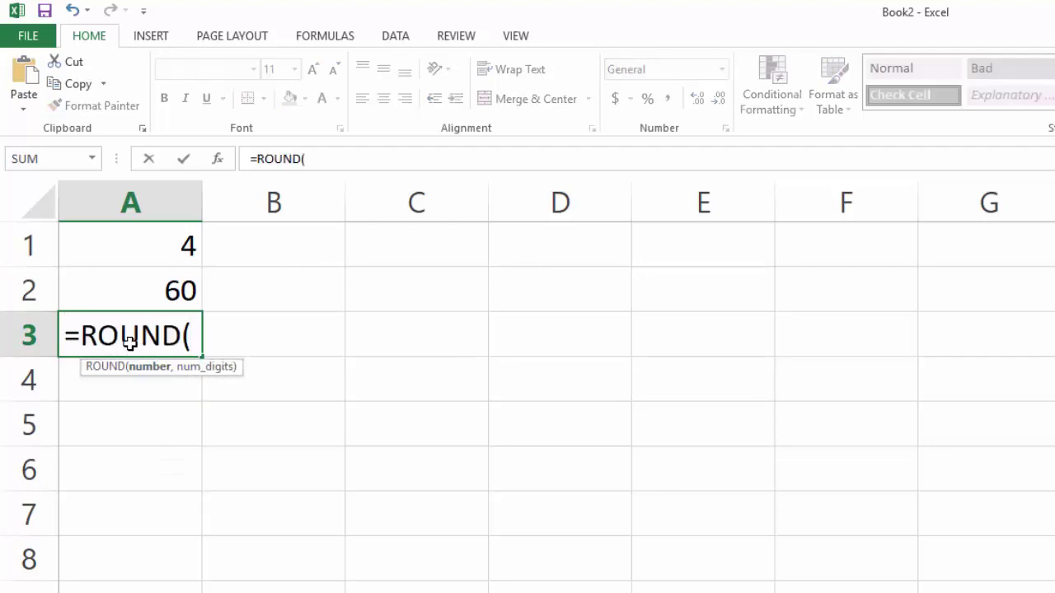
pyautogui.write('12.99')
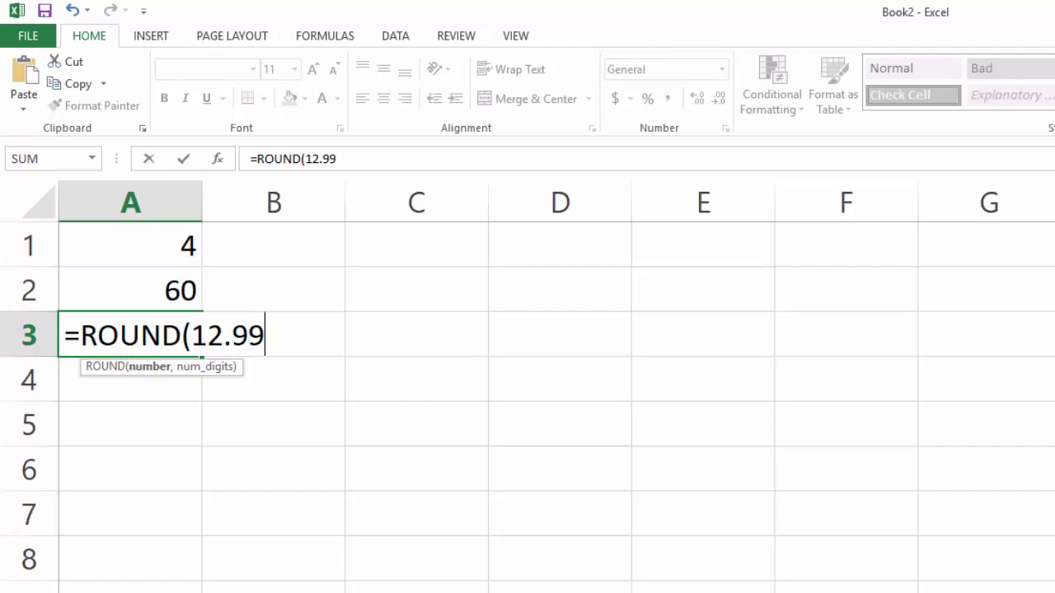
pyautogui.write(',1)')
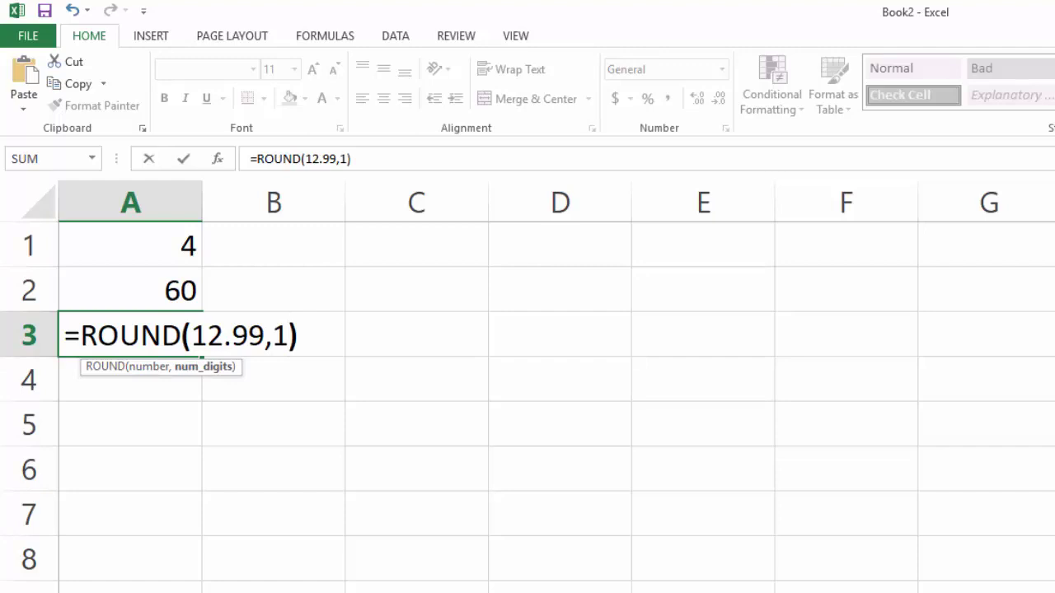
pyautogui.press('Return')
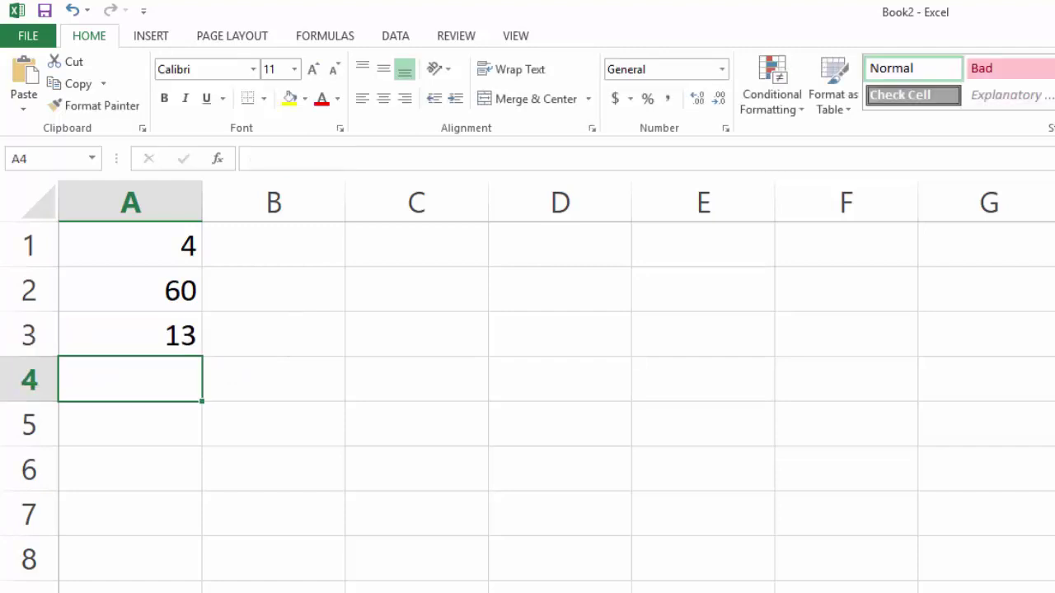
pyautogui.click(131, 333)
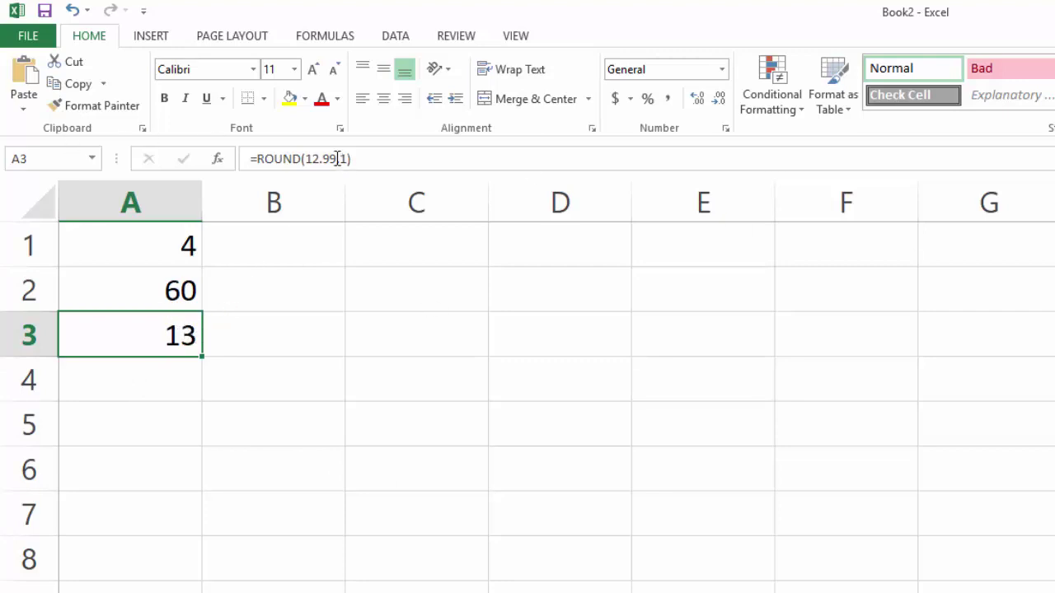
# Change A3's number to 12.39, giving =ROUND(12.39,1).
pyautogui.doubleClick(187, 334)
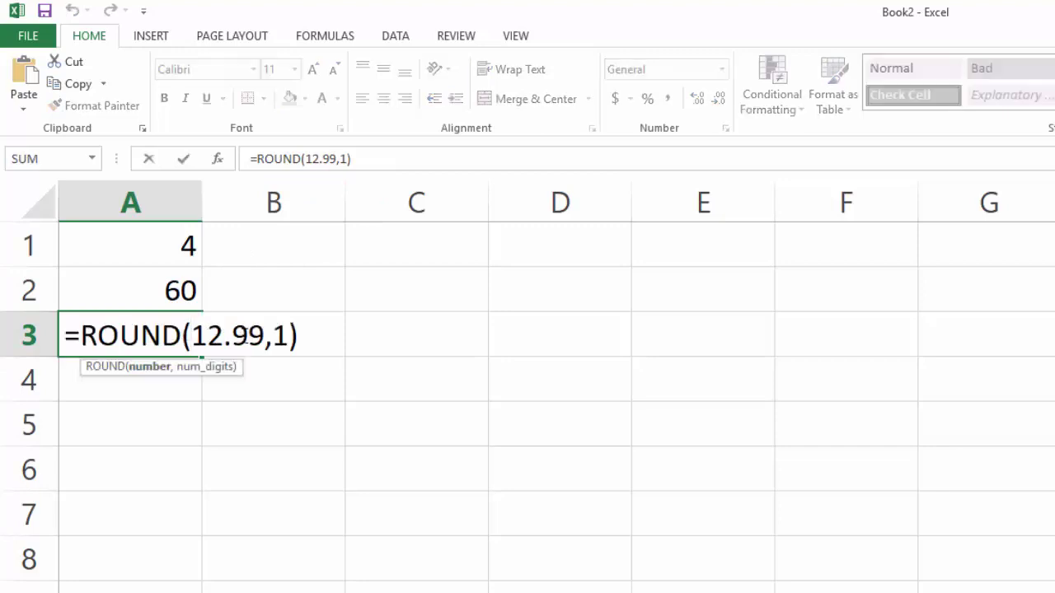
pyautogui.press('Right')
pyautogui.press('Right')
pyautogui.press('Right')
pyautogui.press('BackSpace')
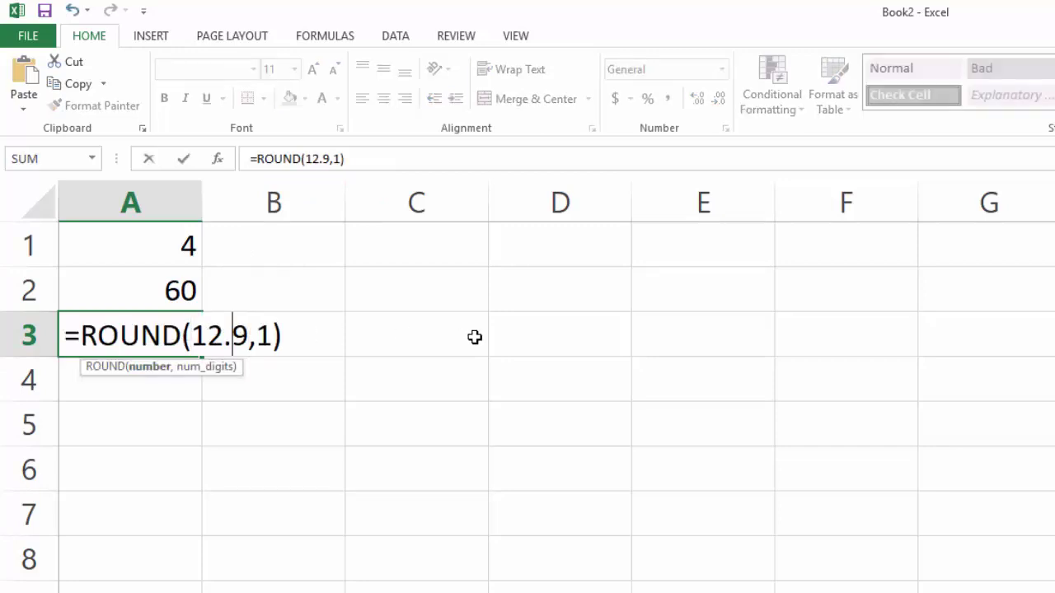
pyautogui.write('3')
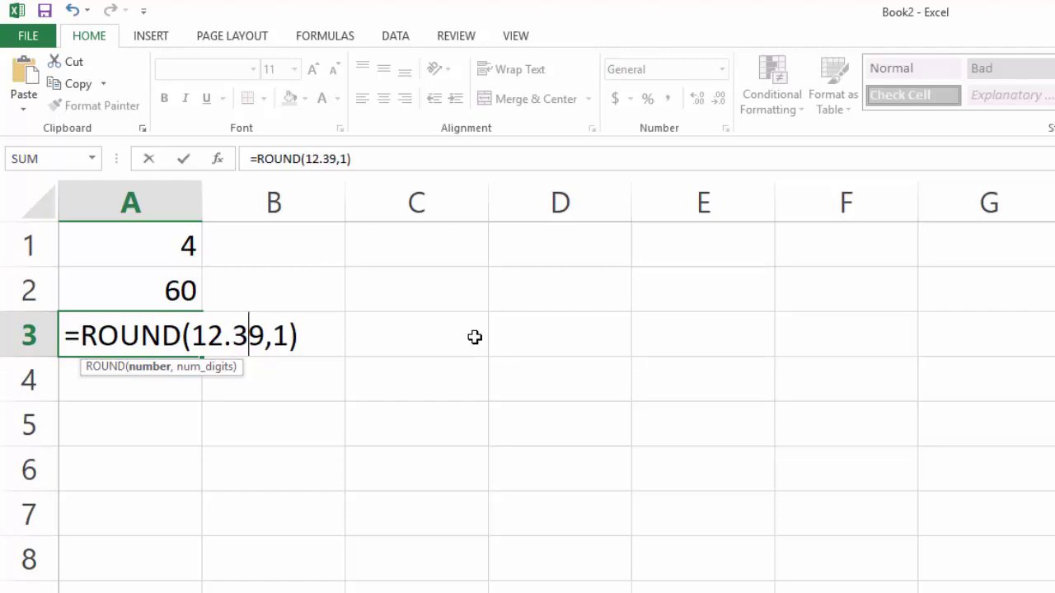
pyautogui.press('Return')
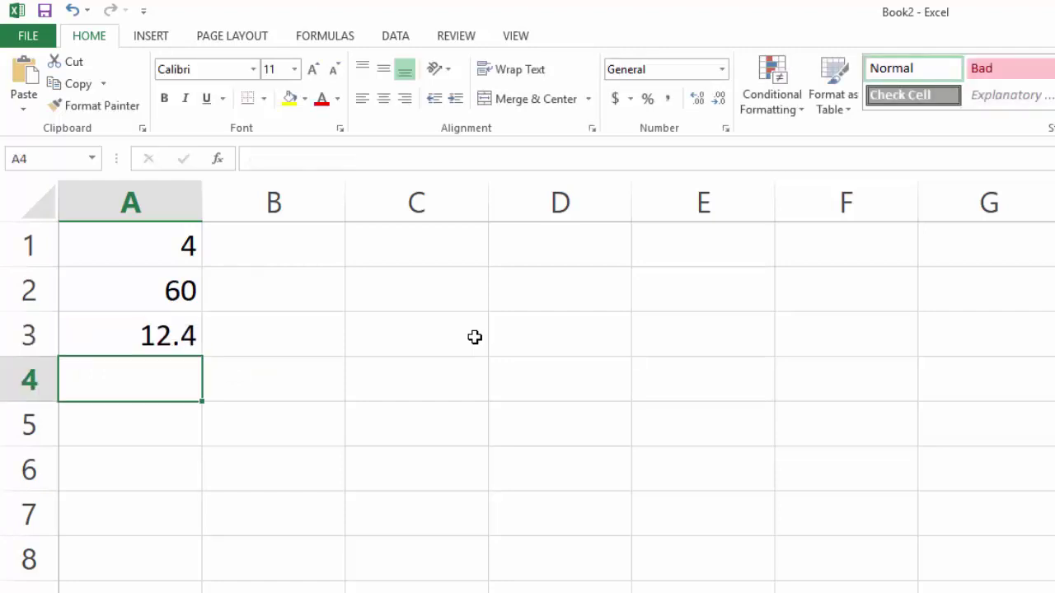
pyautogui.press('Up')
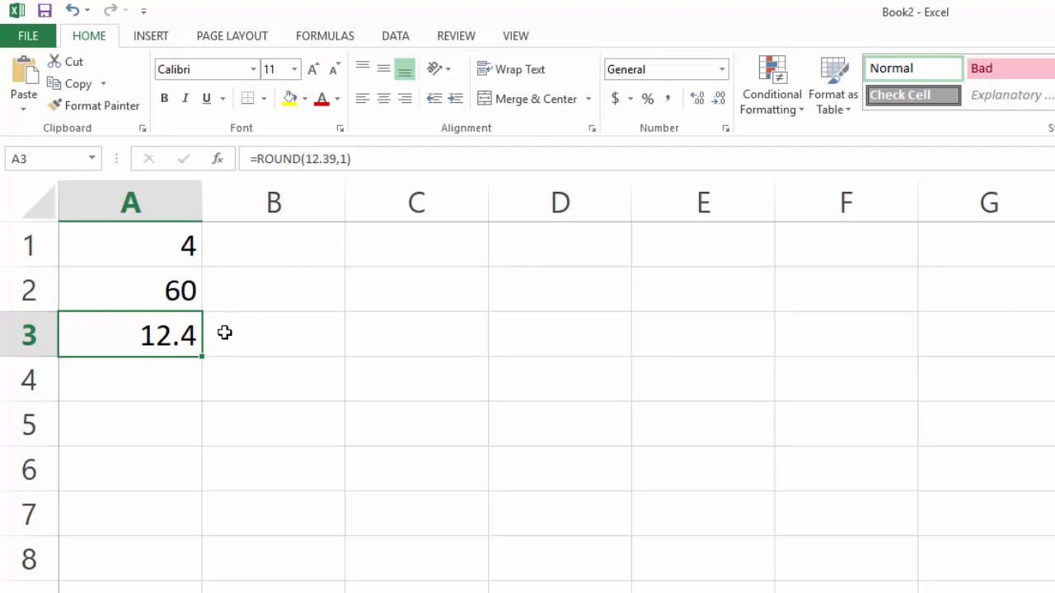
# Edit A3 to round 12.399 to 2 decimals, displaying 12.4.
pyautogui.doubleClick(193, 337)
pyautogui.click(265, 336)
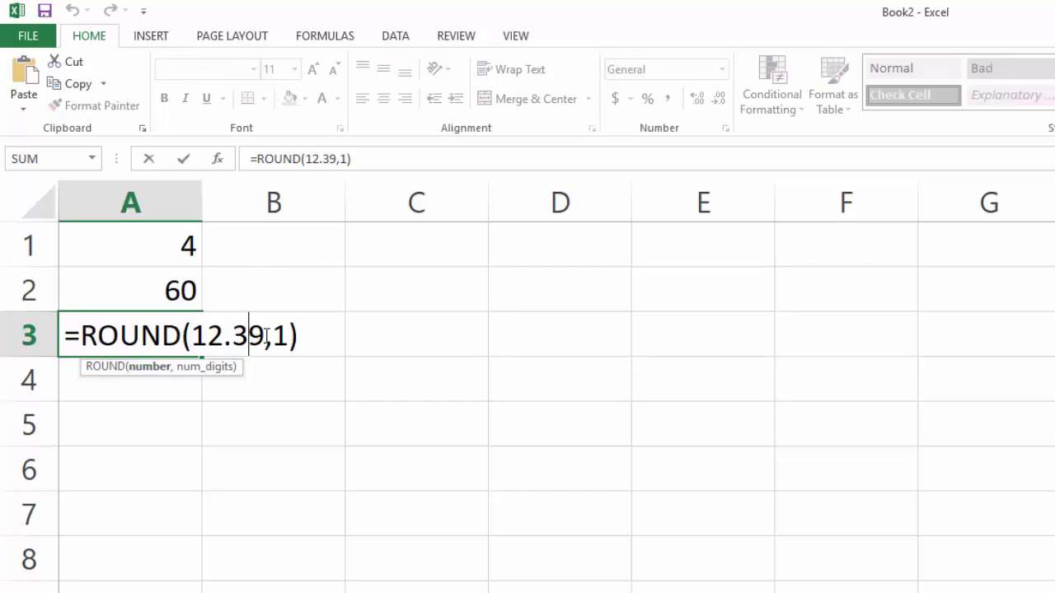
pyautogui.write('90')
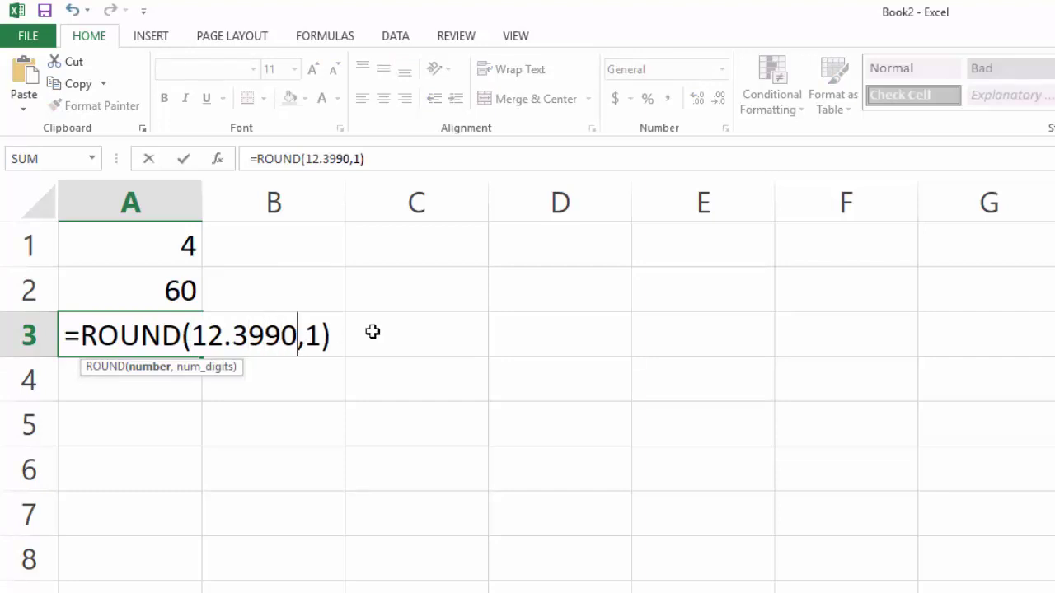
pyautogui.press('Right')
pyautogui.press('Right')
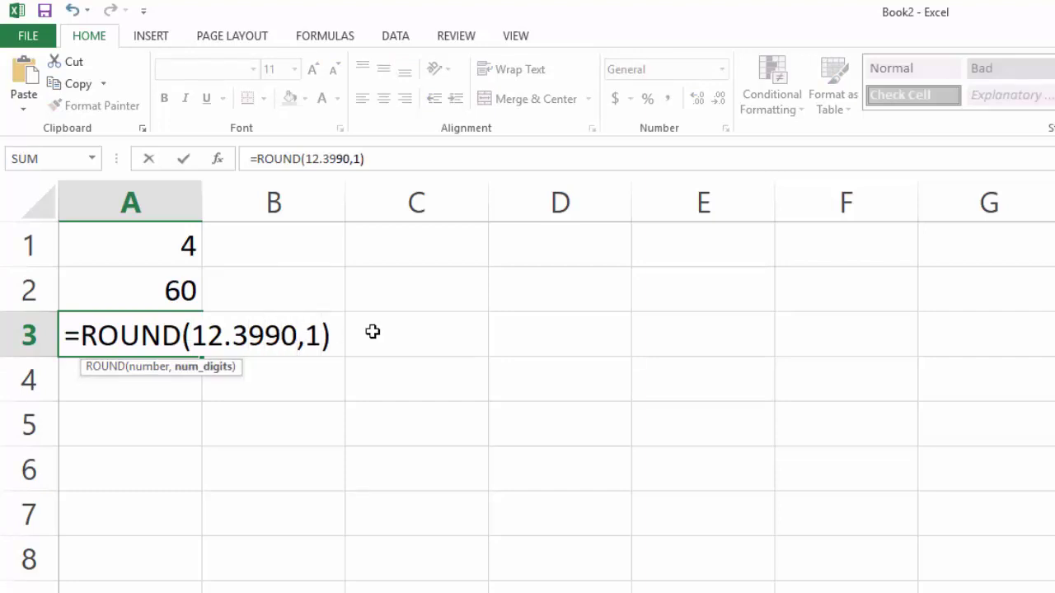
pyautogui.press('BackSpace')
pyautogui.write('2')
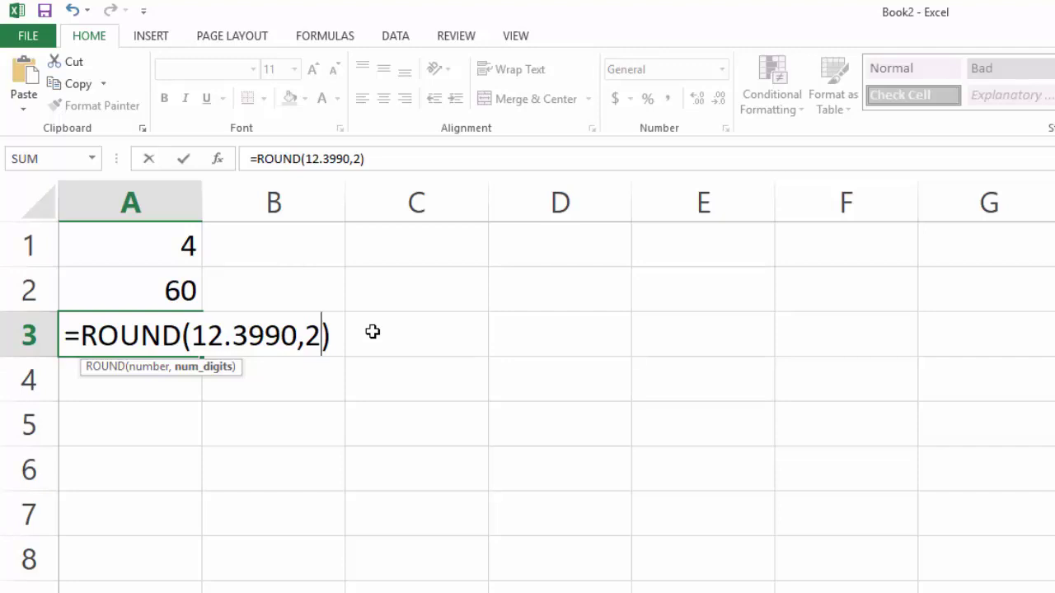
pyautogui.press('Return')
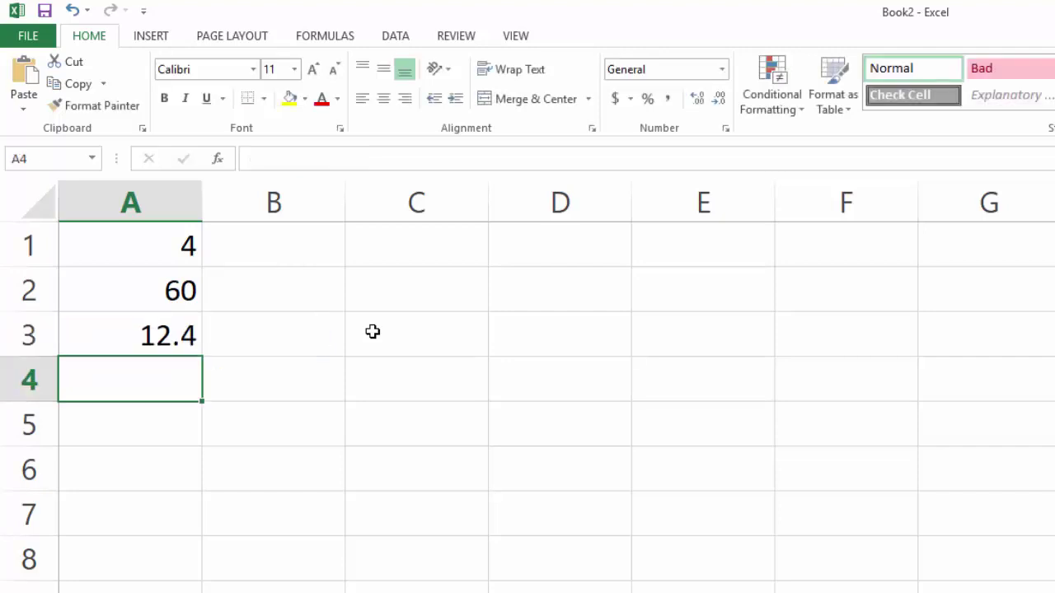
pyautogui.press('Up')
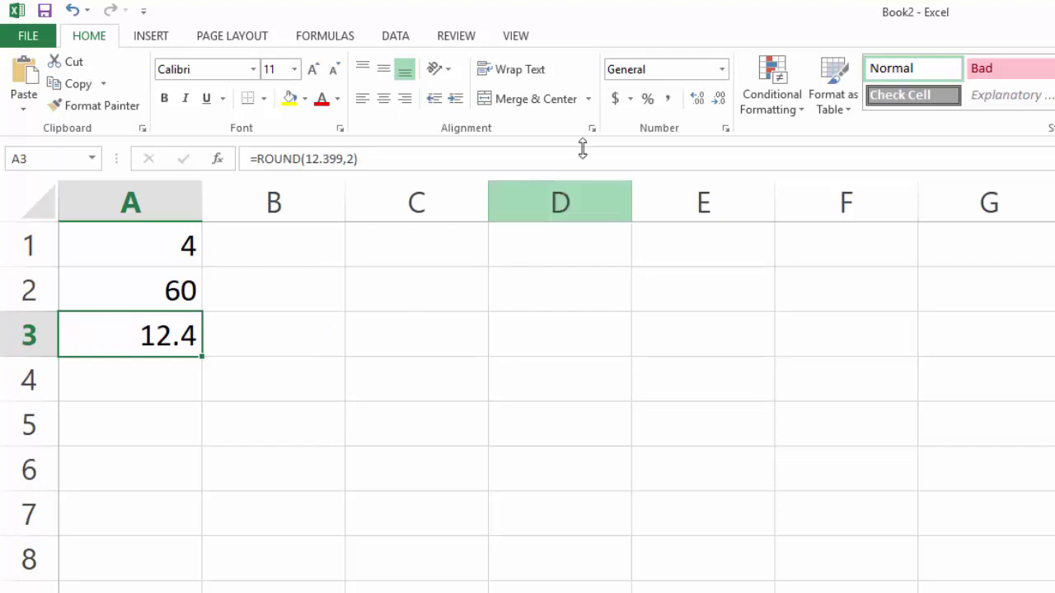
# Adjust A3's displayed decimals and change its formula to =ROUND(12.399,3).
pyautogui.click(719, 98)
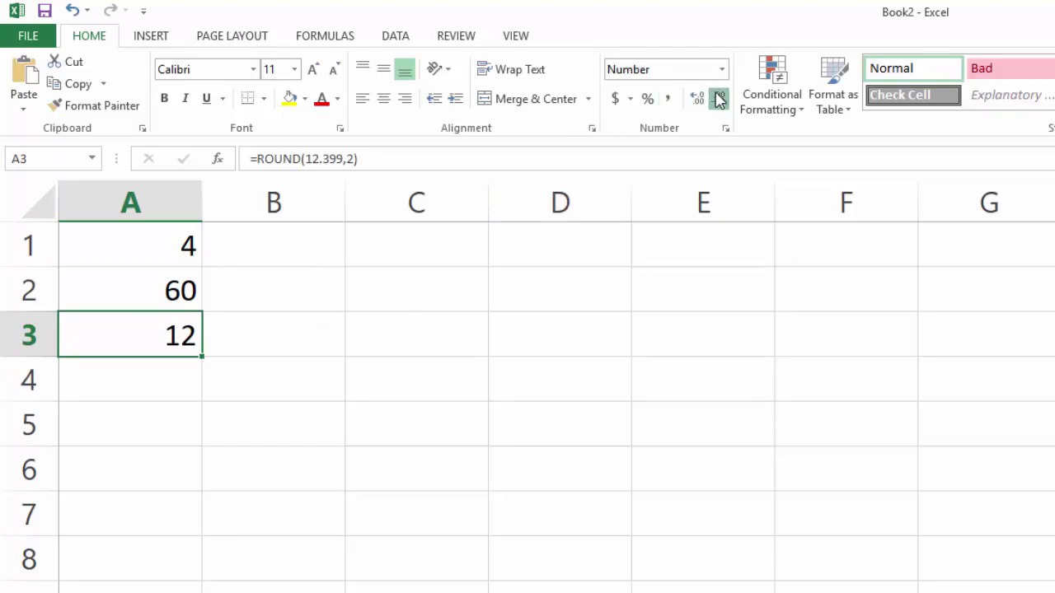
pyautogui.click(698, 98)
pyautogui.click(698, 98)
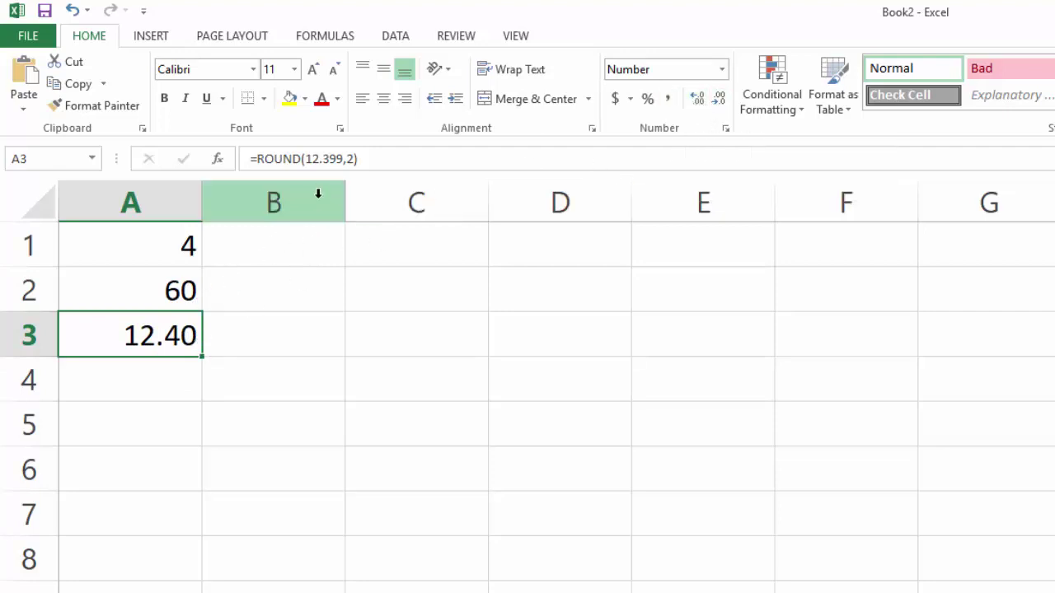
pyautogui.click(350, 159)
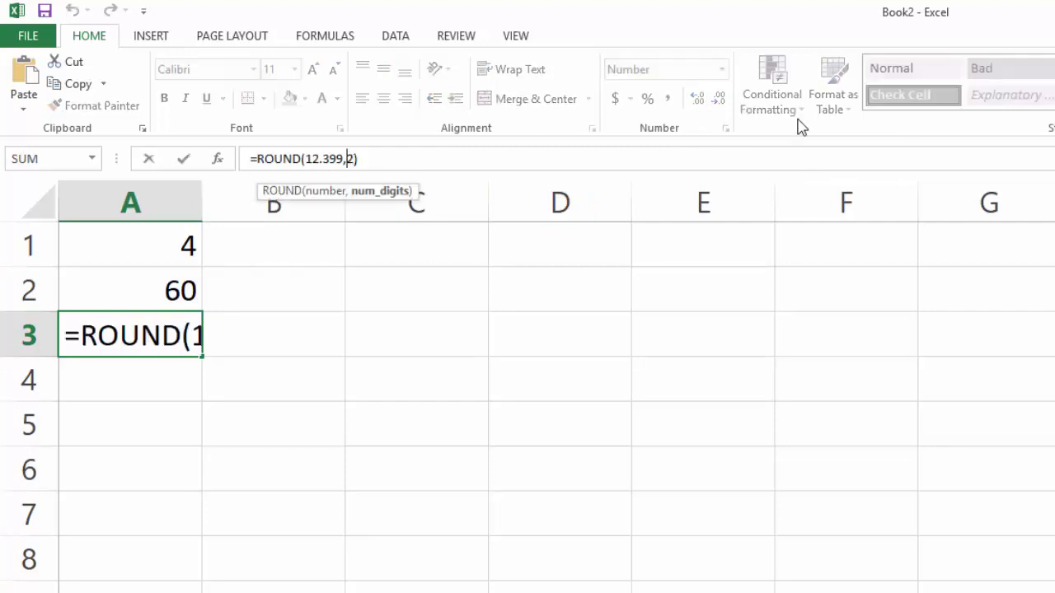
pyautogui.press('BackSpace')
pyautogui.write('3')
pyautogui.press('Return')
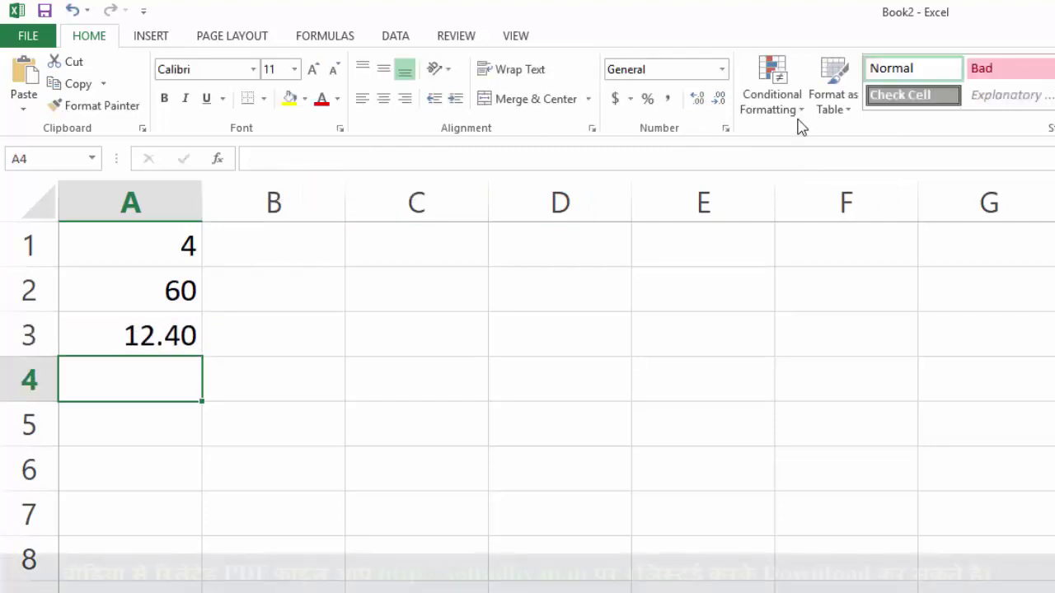
pyautogui.press('Up')
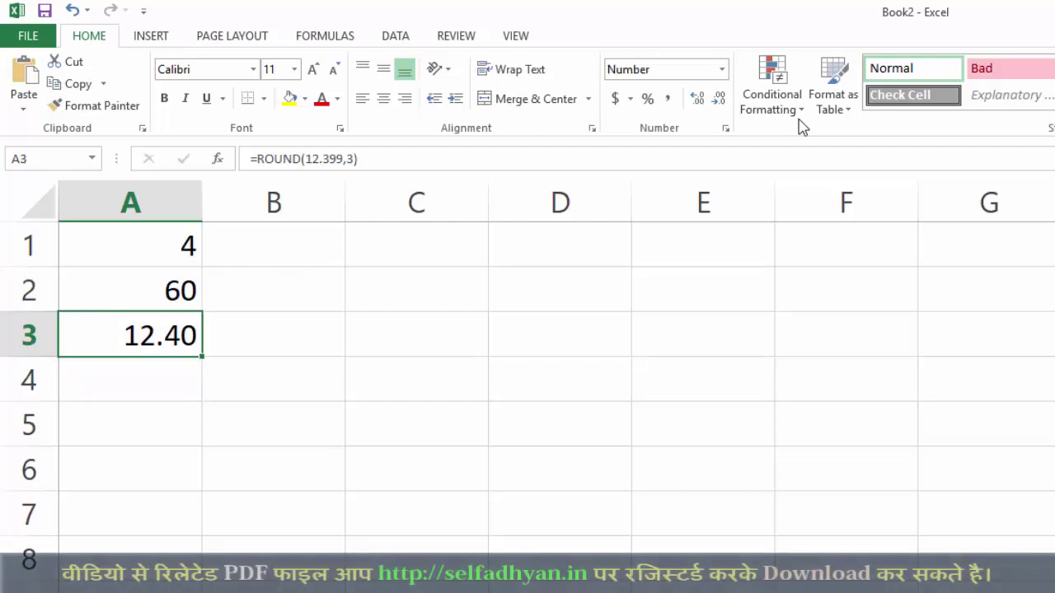
# Show 12.399 in A3 with Increase Decimal and begin =ROUNDUP in A4.
pyautogui.click(698, 100)
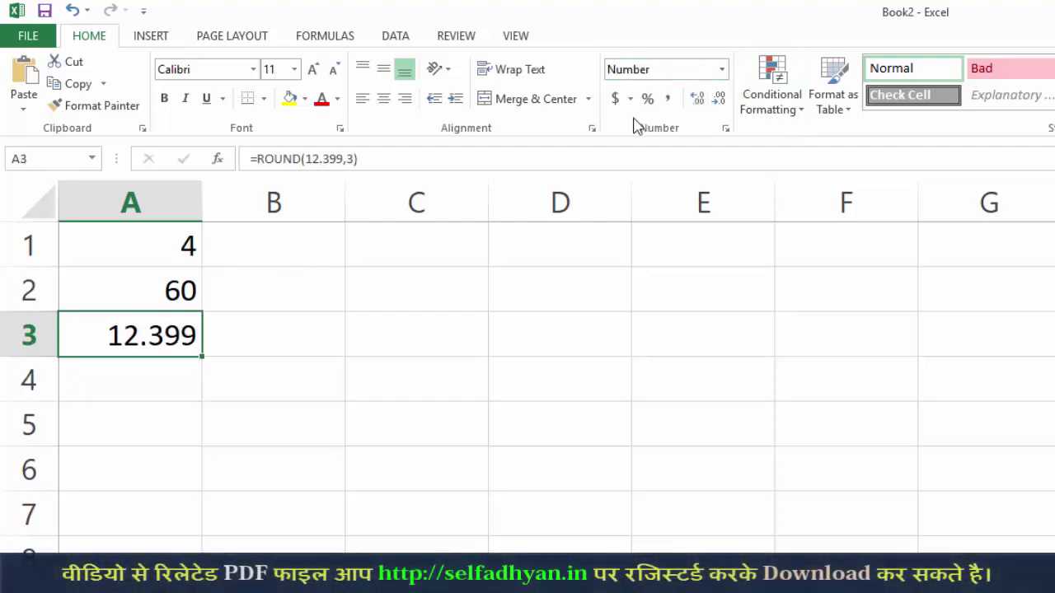
pyautogui.click(179, 376)
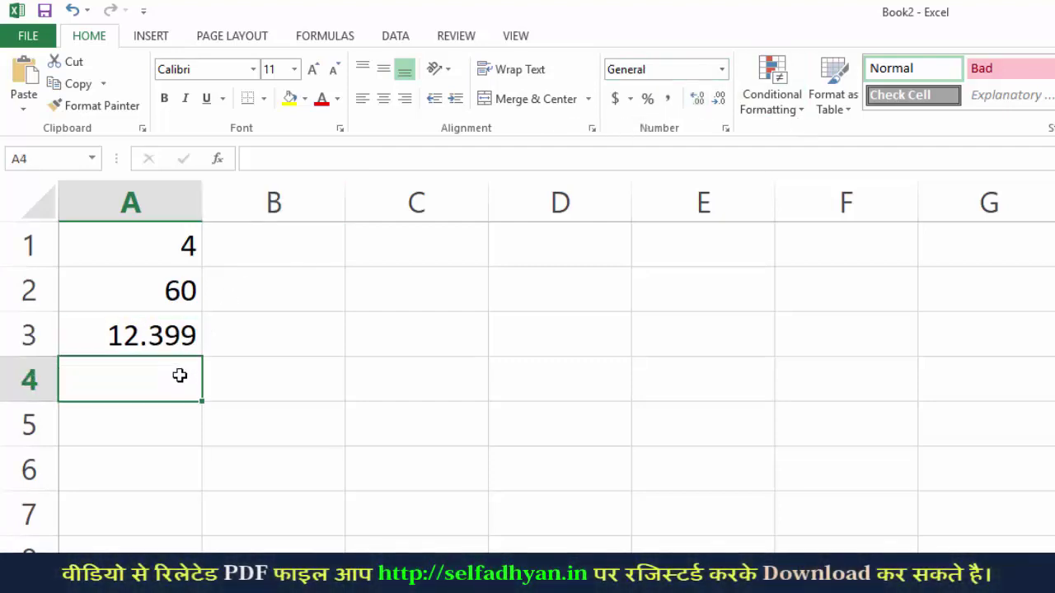
pyautogui.write('=round')
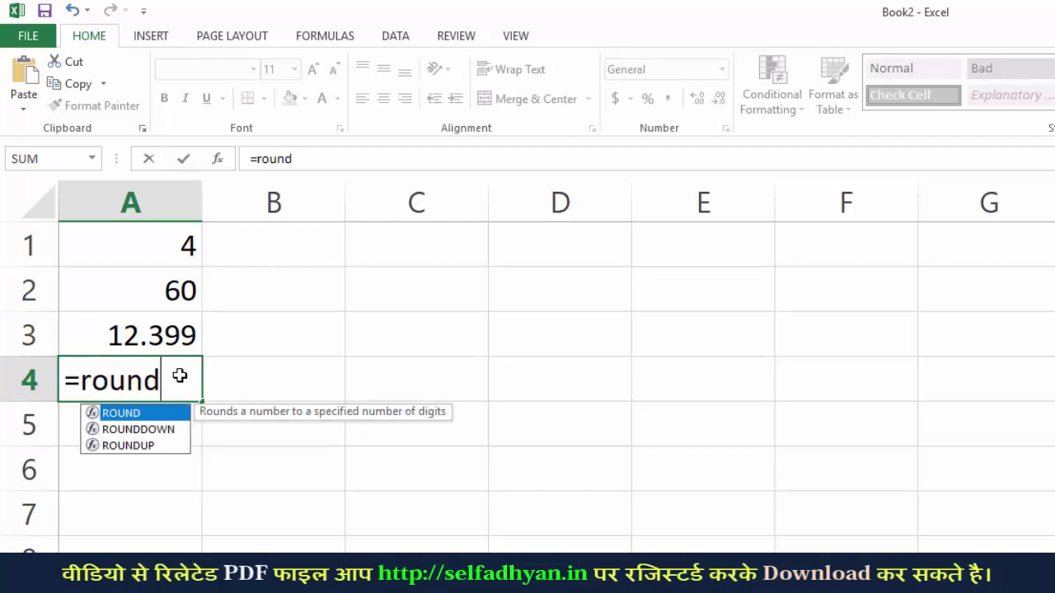
pyautogui.write('up')
# Complete =ROUNDUP(12.01,0) in A4, which returns 13.
pyautogui.press('Tab')
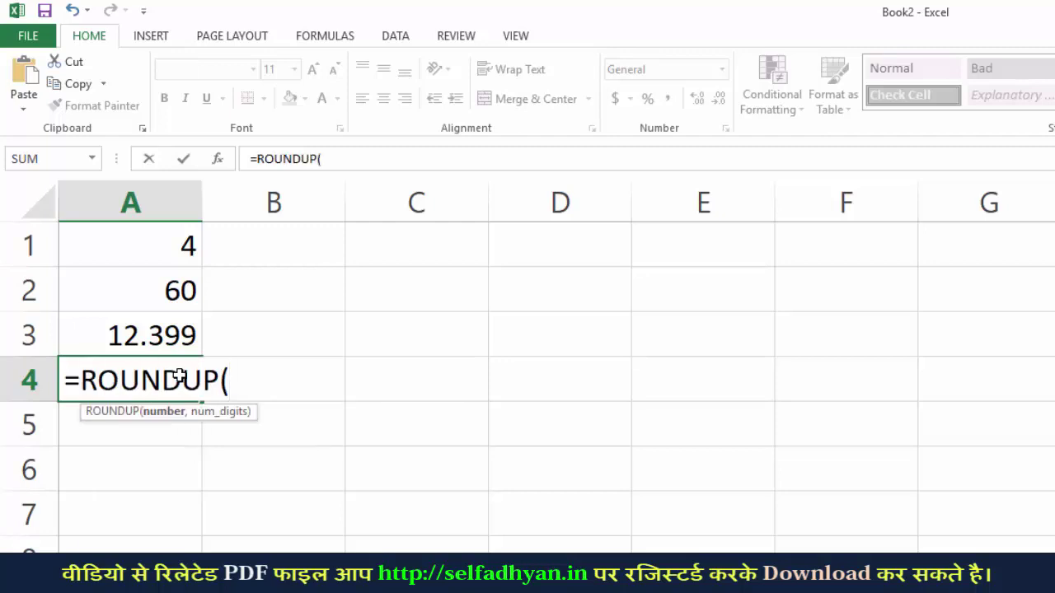
pyautogui.write('12')
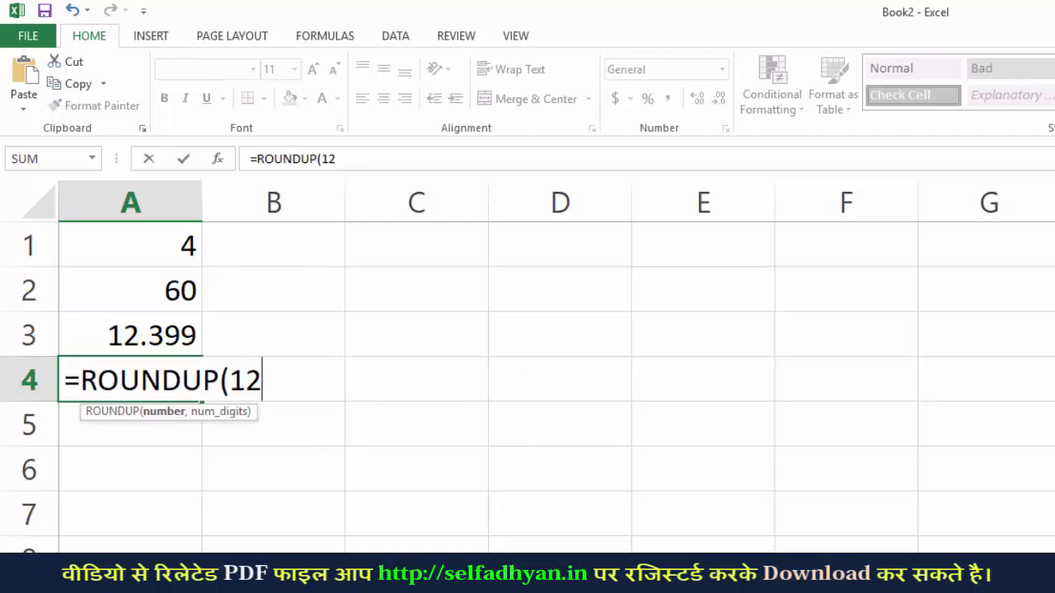
pyautogui.write('.01')
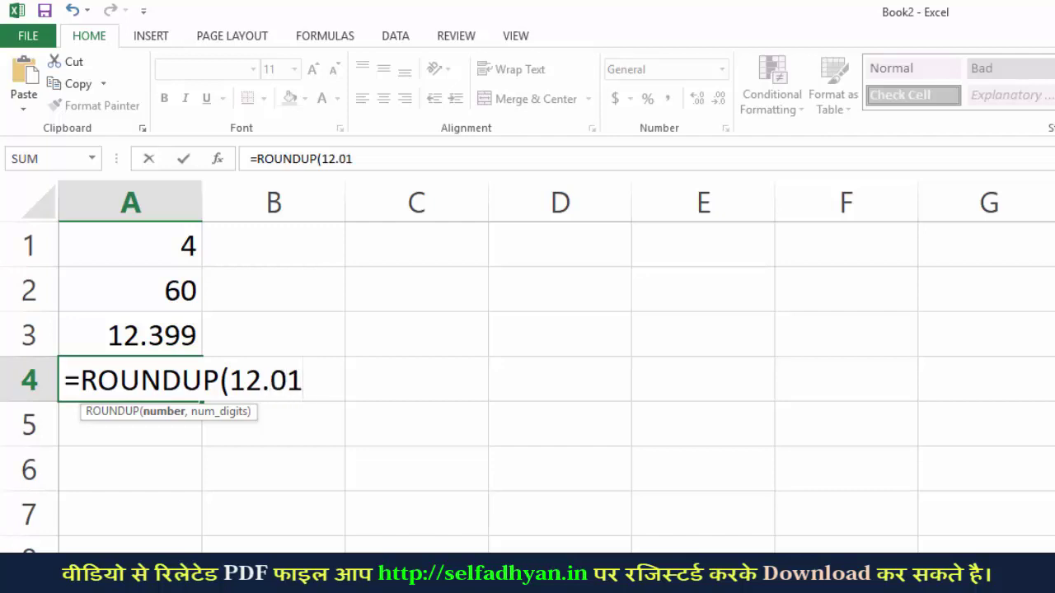
pyautogui.write(',')
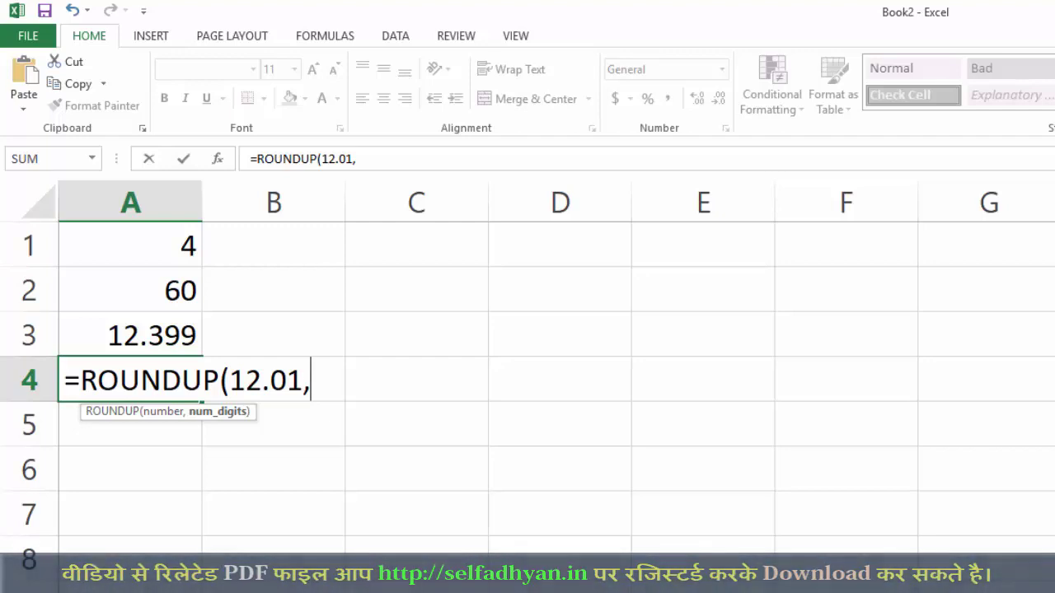
pyautogui.write('0')
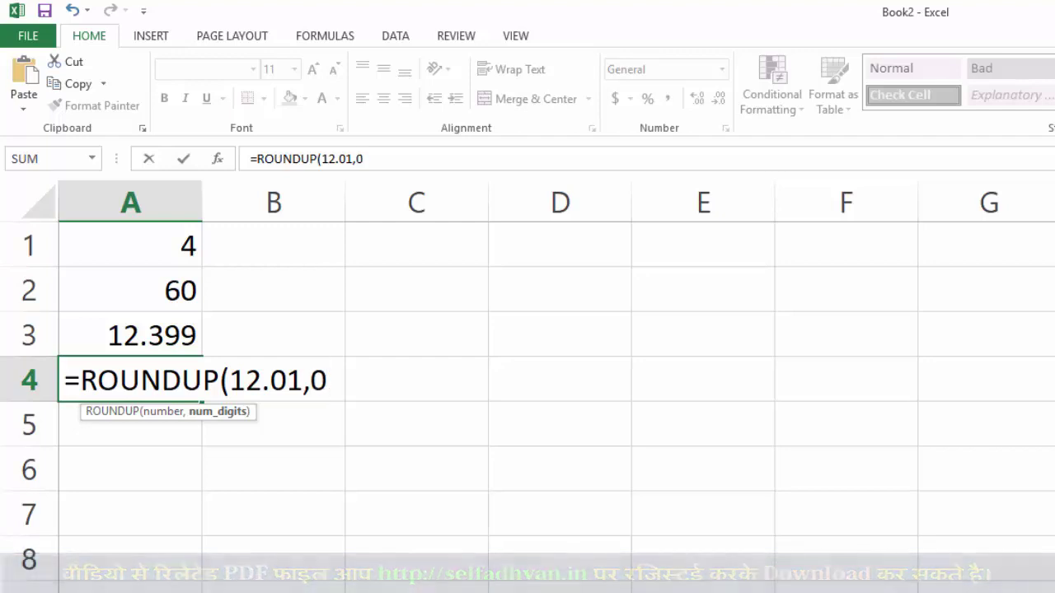
pyautogui.write(')')
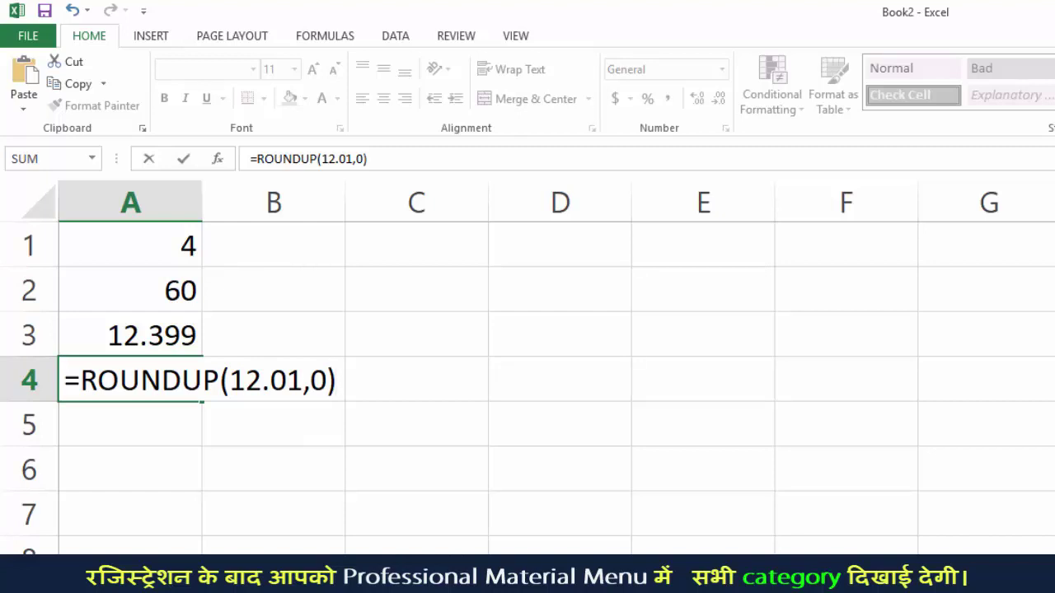
pyautogui.press('Return')
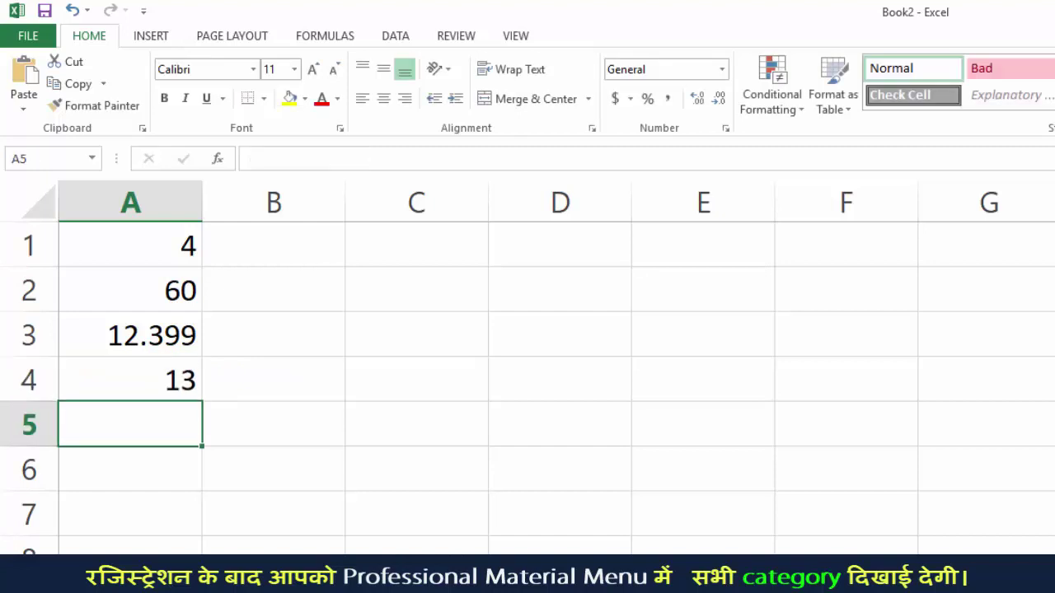
# Enter =ROUNDDOWN(12.99,0) in A5, returning 12, and select the cell.
pyautogui.write('=')
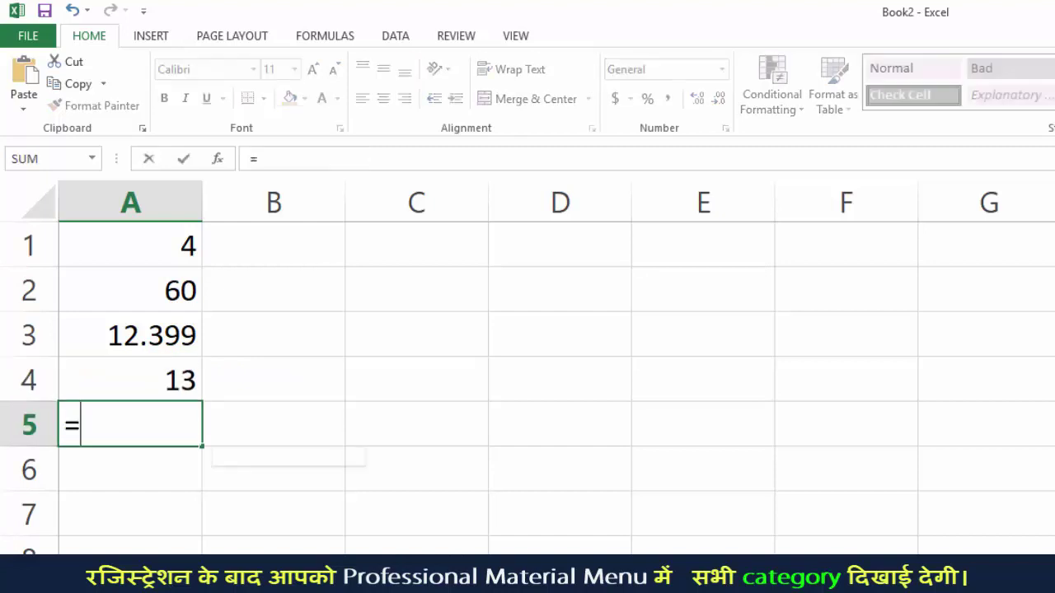
pyautogui.write('rounddown')
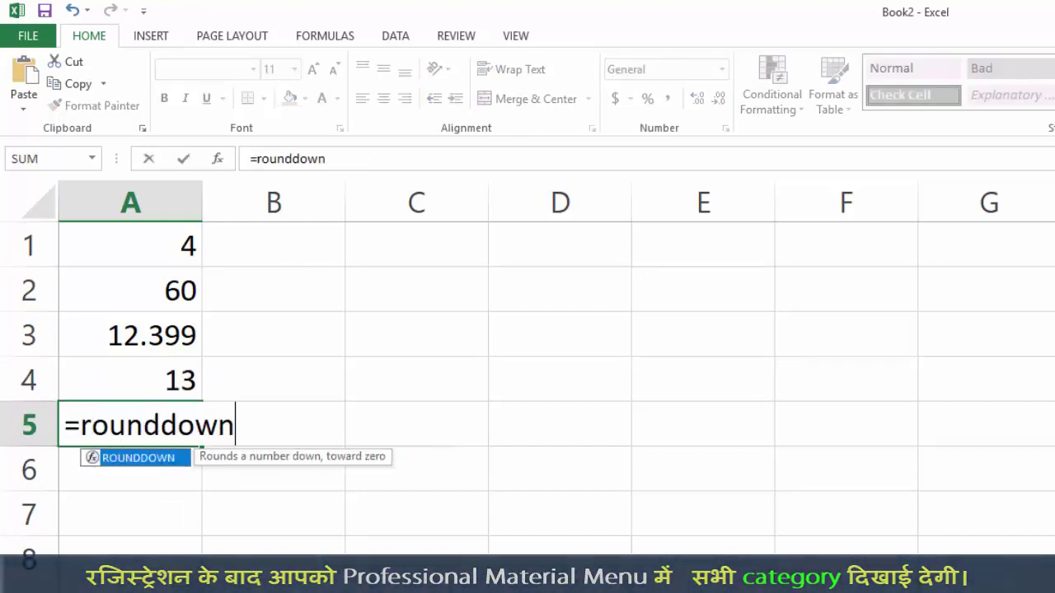
pyautogui.press('Tab')
pyautogui.write('12')
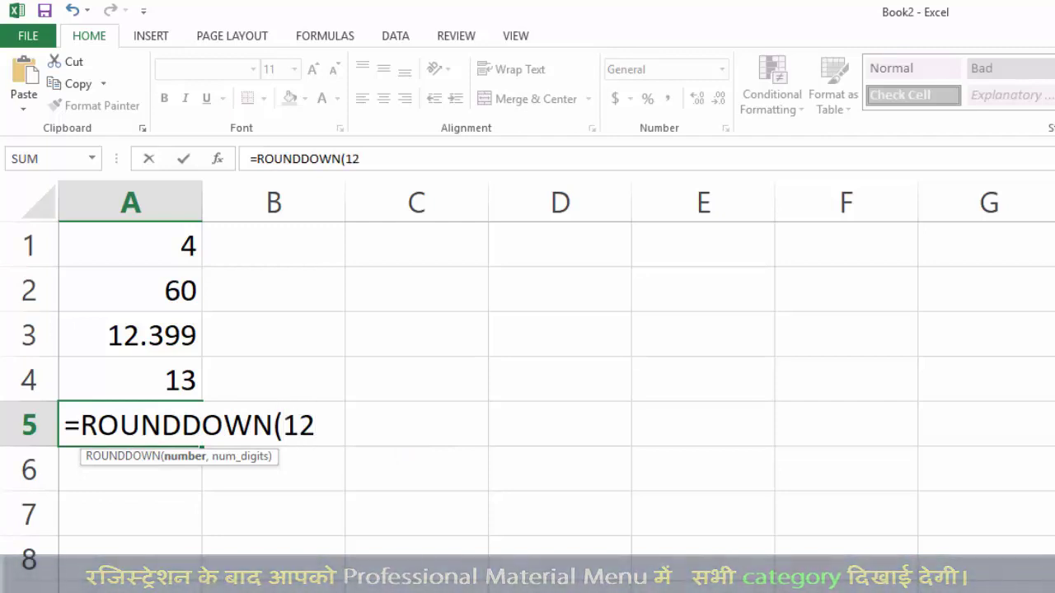
pyautogui.write('.0')
pyautogui.press('BackSpace')
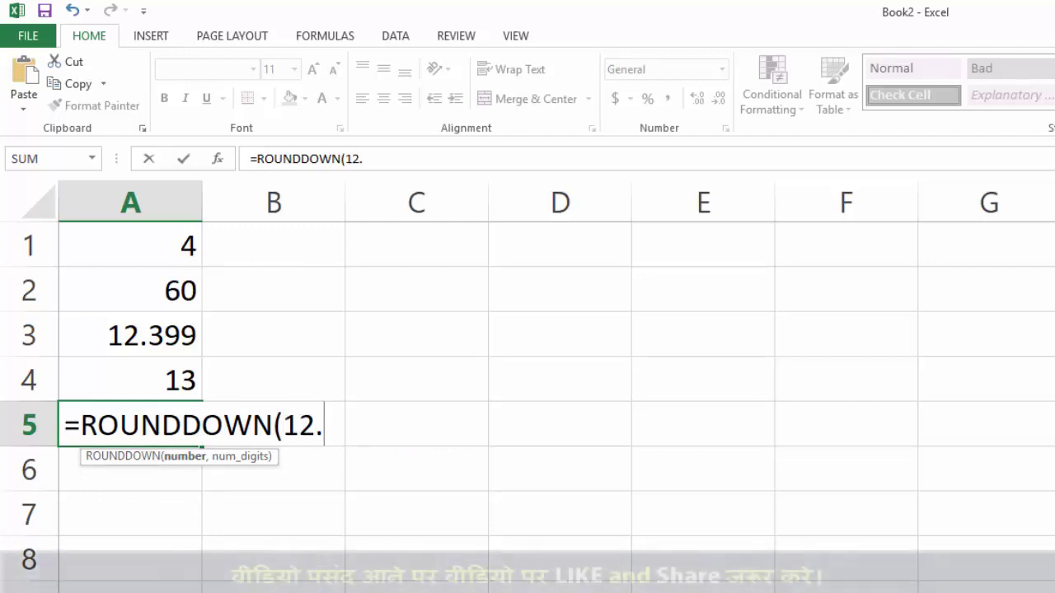
pyautogui.write('99')
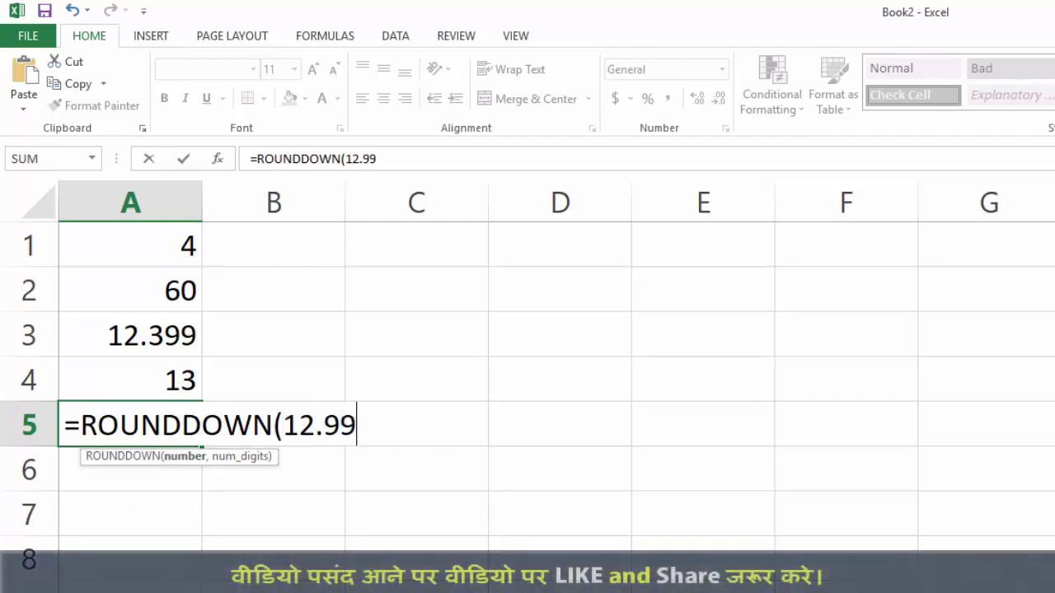
pyautogui.write(',0)')
pyautogui.press('Return')
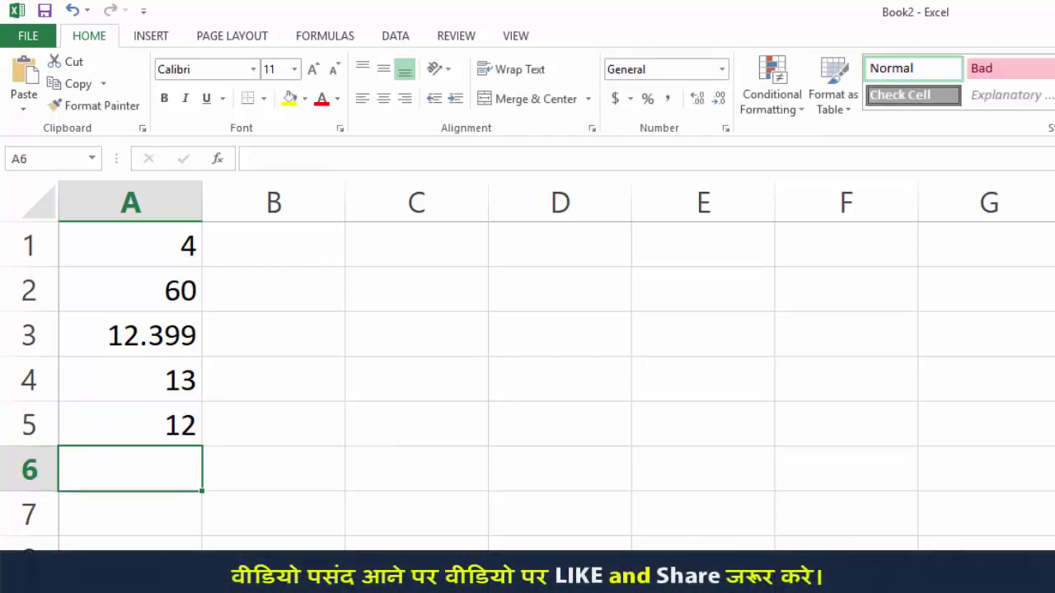
pyautogui.click(130, 424)
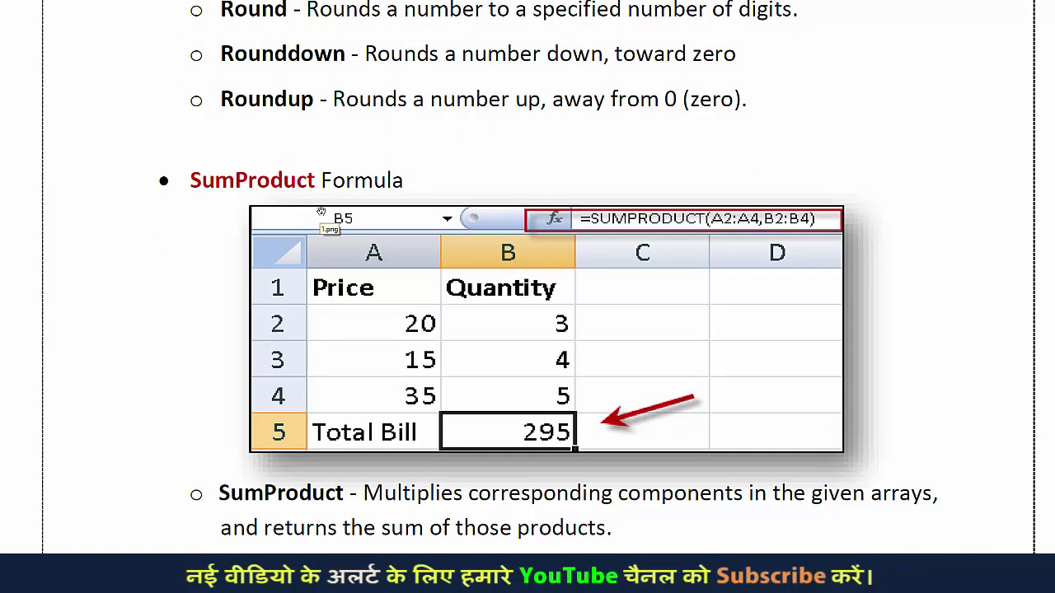
# Clear the old column A values and add headings 'product price' and 'qty'.
pyautogui.moveTo(96, 153); pyautogui.dragTo(88, 248)
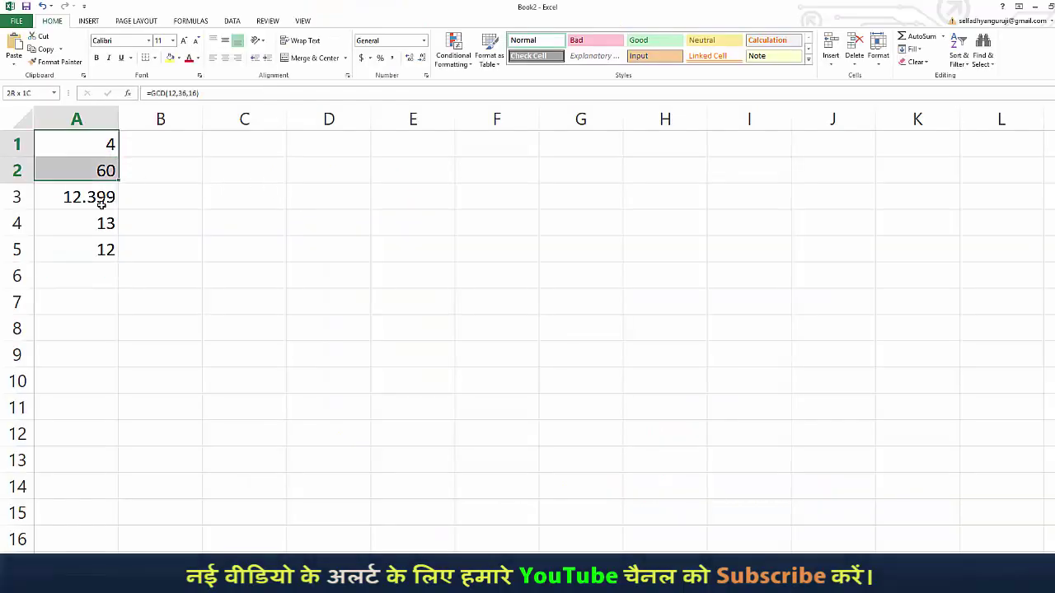
pyautogui.press('Delete')
pyautogui.click(82, 142)
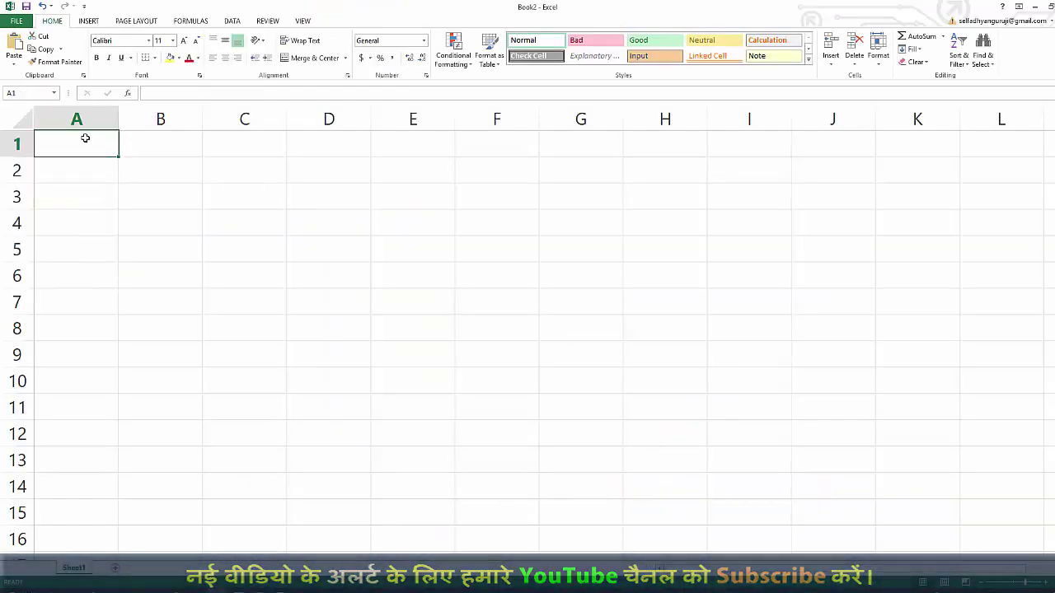
pyautogui.write('produ')
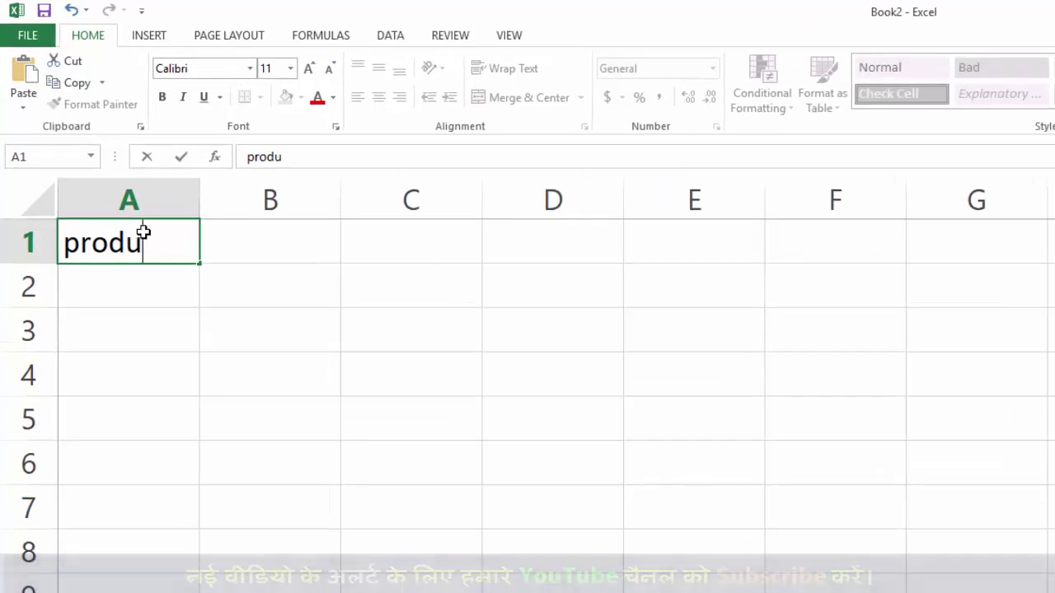
pyautogui.write('ct')
pyautogui.press('Tab')
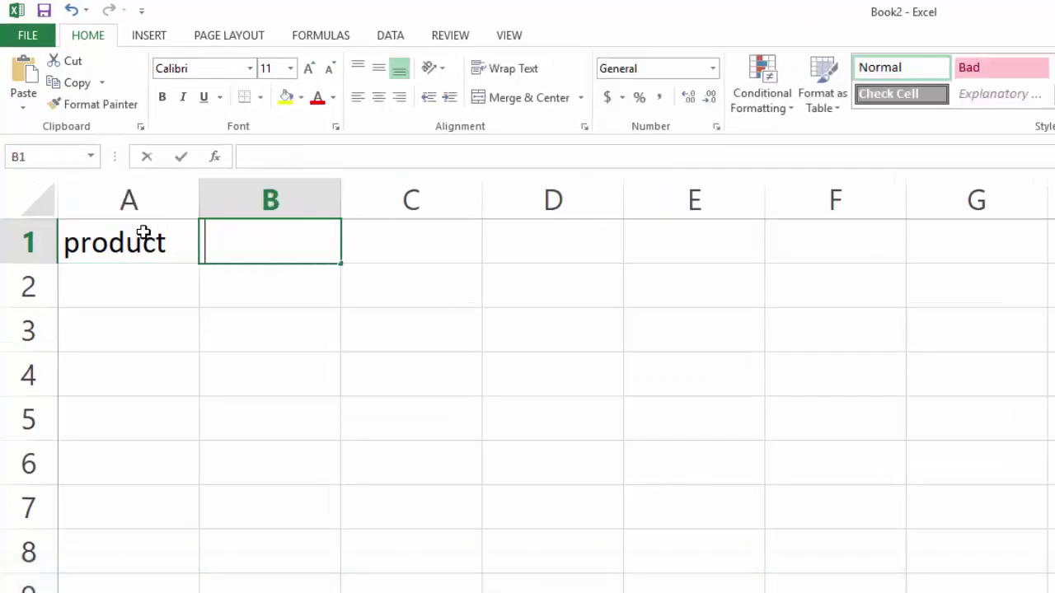
pyautogui.write('qty')
pyautogui.doubleClick(152, 242)
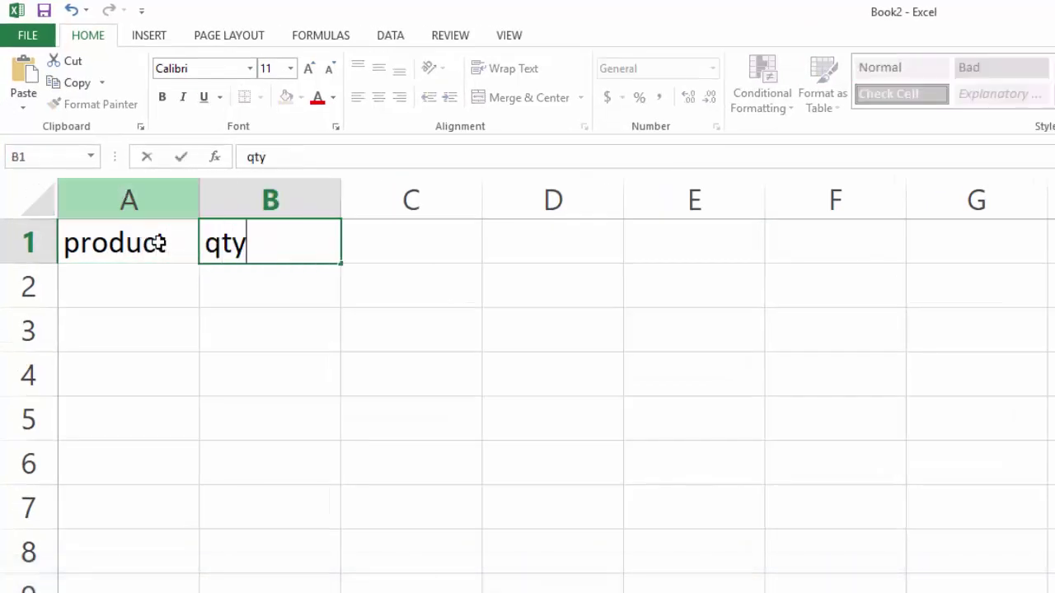
pyautogui.write('p')
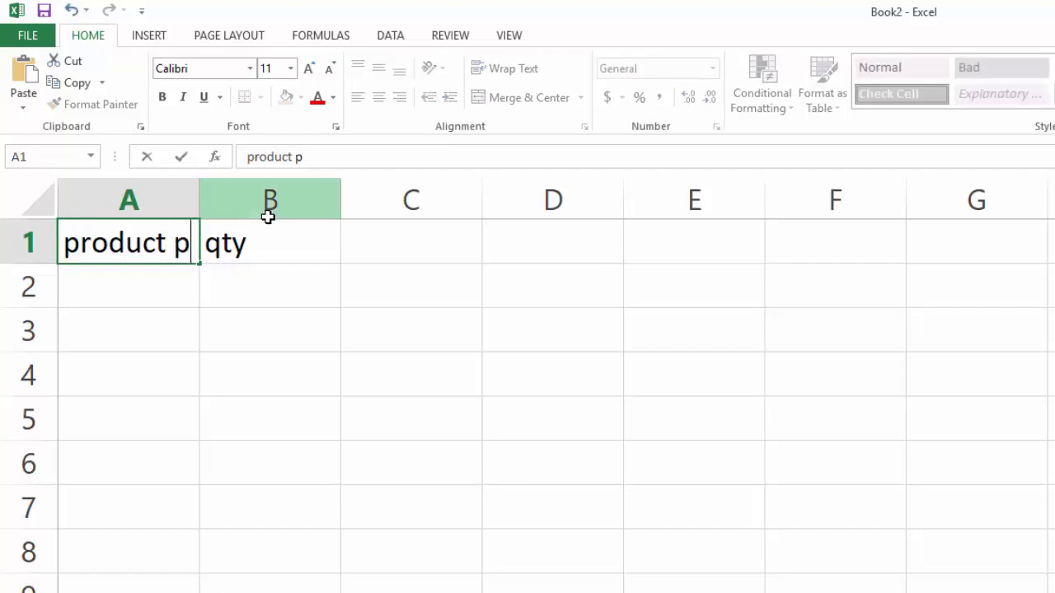
pyautogui.write('rice')
pyautogui.press('Return')
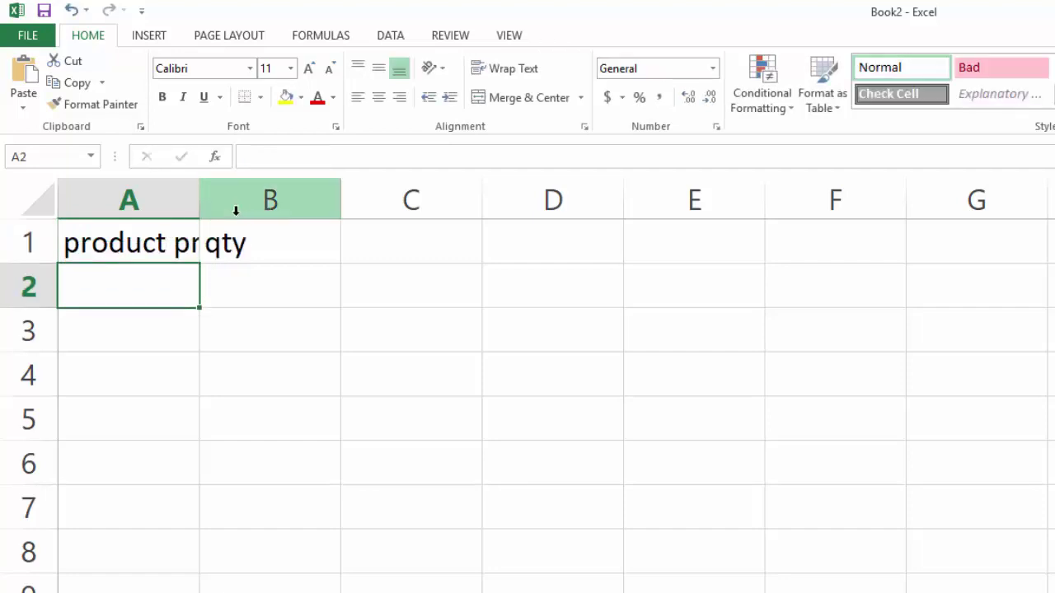
# Widen column A and enter prices 120, 90 and 50, trimming decimals on 90.
pyautogui.moveTo(200, 201); pyautogui.dragTo(253, 202)
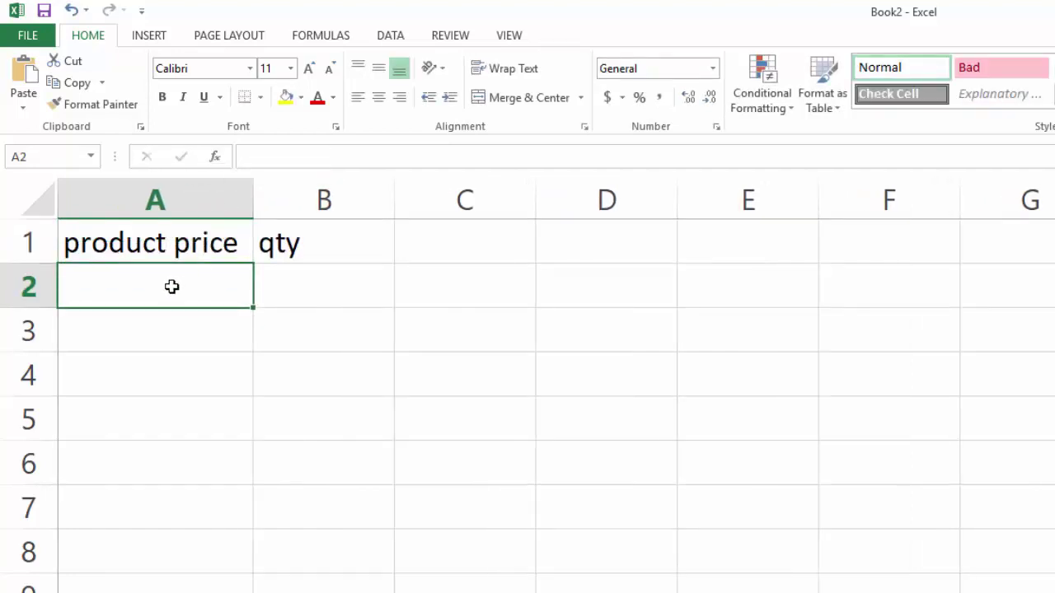
pyautogui.write('120')
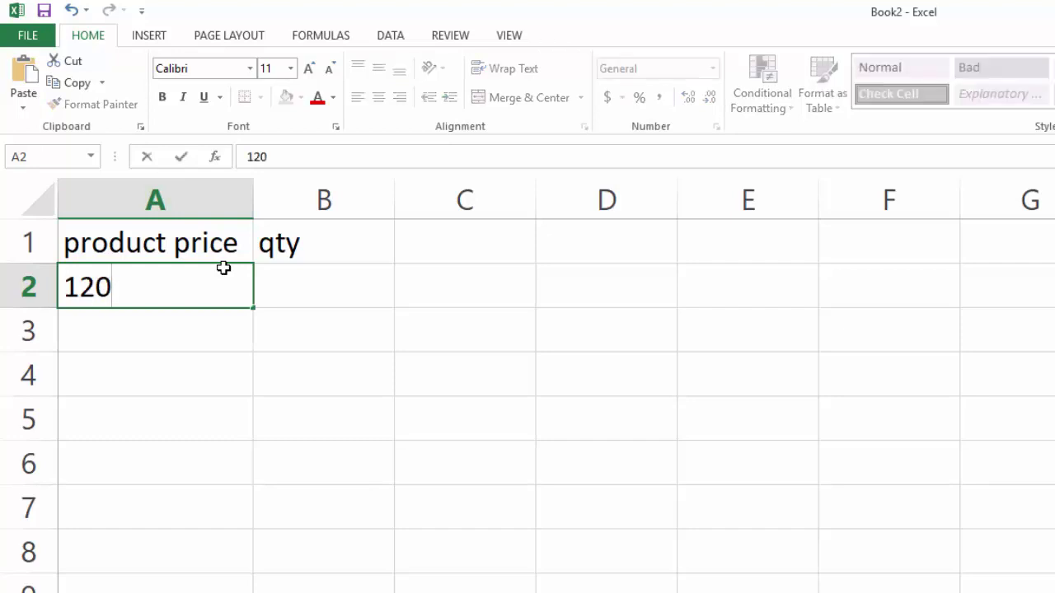
pyautogui.press('Return')
pyautogui.write('90')
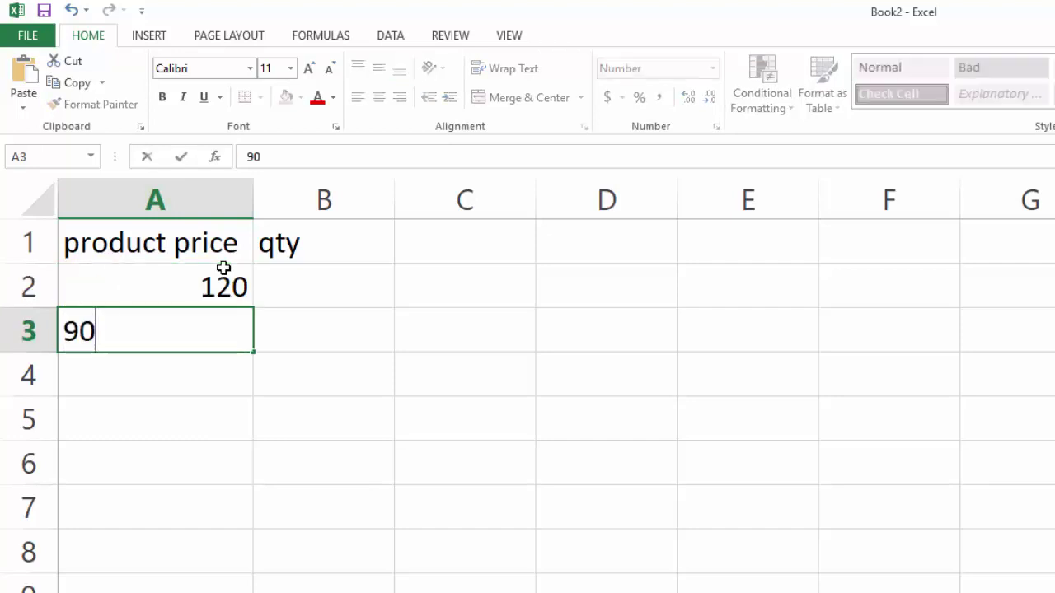
pyautogui.press('Return')
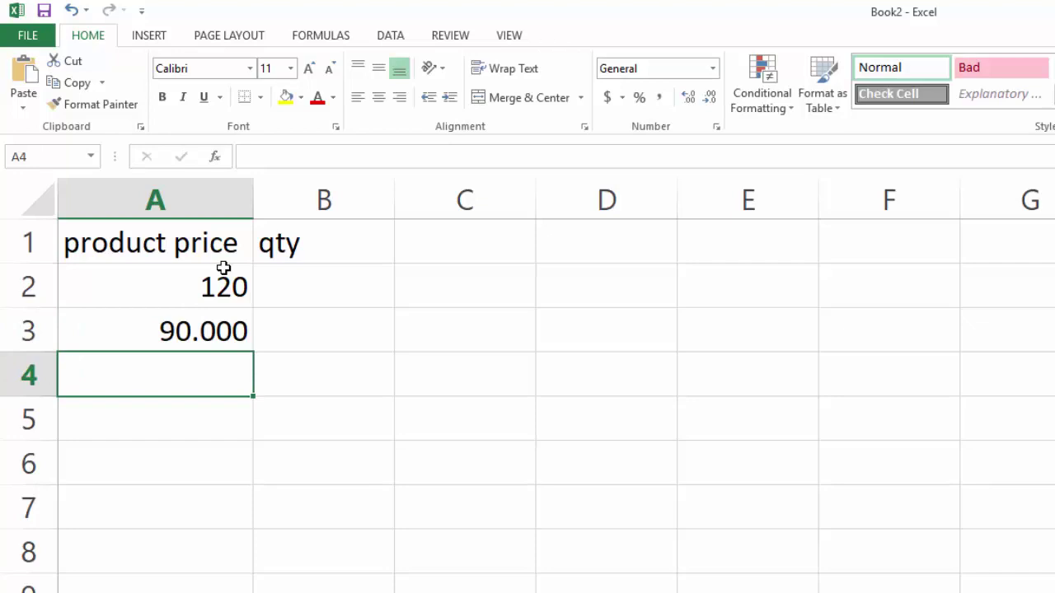
pyautogui.press('Up')
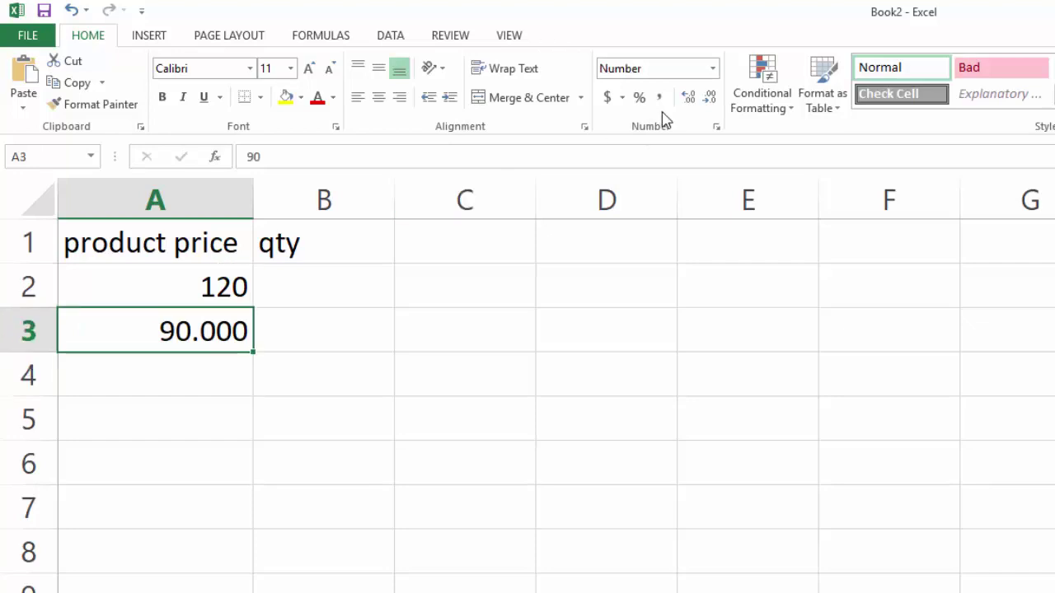
pyautogui.click(707, 100)
pyautogui.click(707, 101)
pyautogui.click(707, 101)
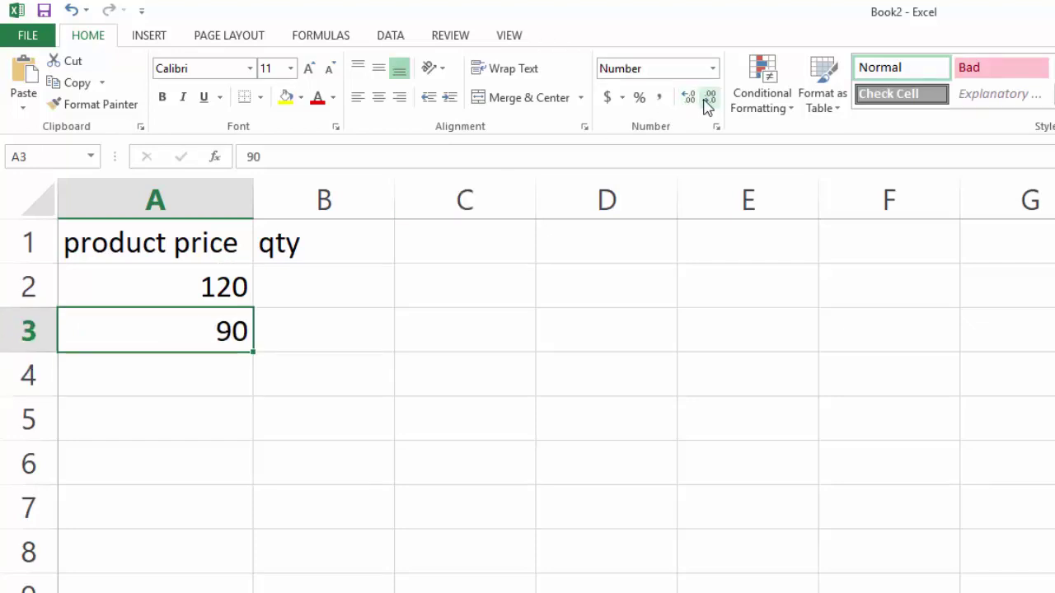
pyautogui.click(197, 363)
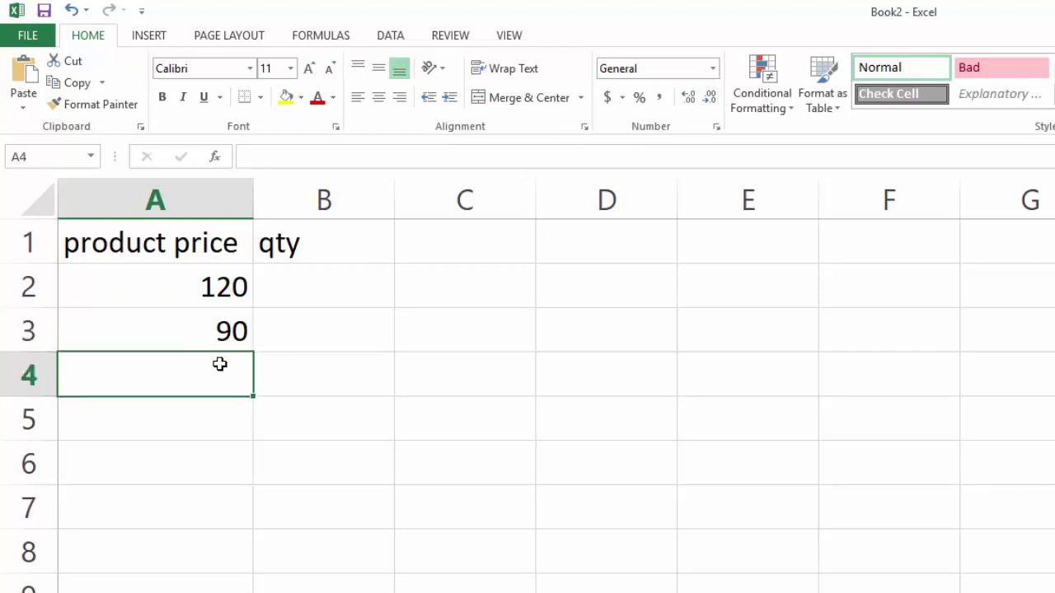
pyautogui.write('50')
pyautogui.click(332, 359)
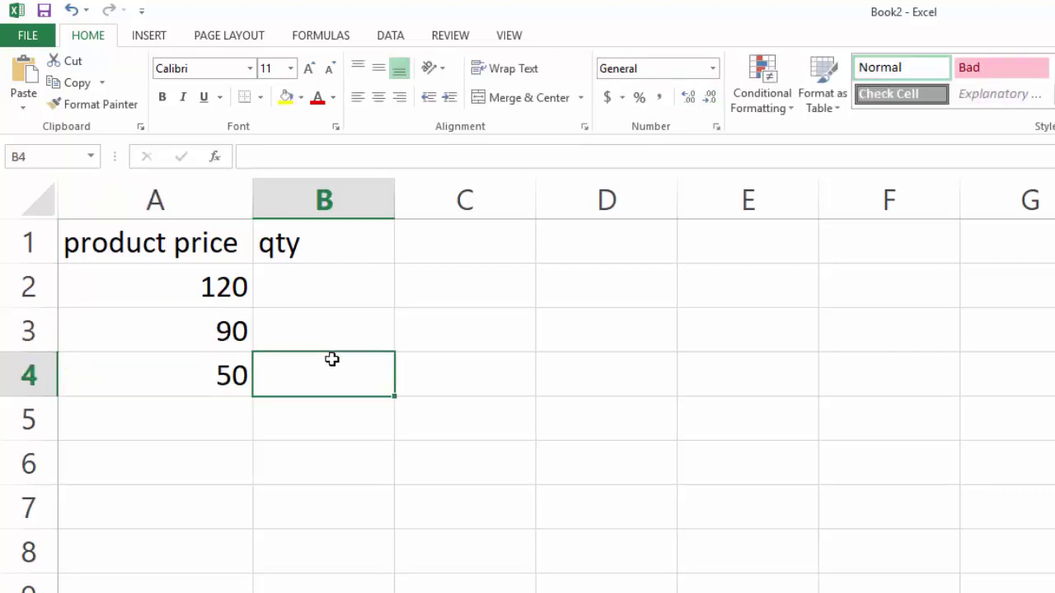
# Enter quantities 3, 4 and 5 in B2:B4, ending on B5.
pyautogui.press('Up')
pyautogui.press('Up')
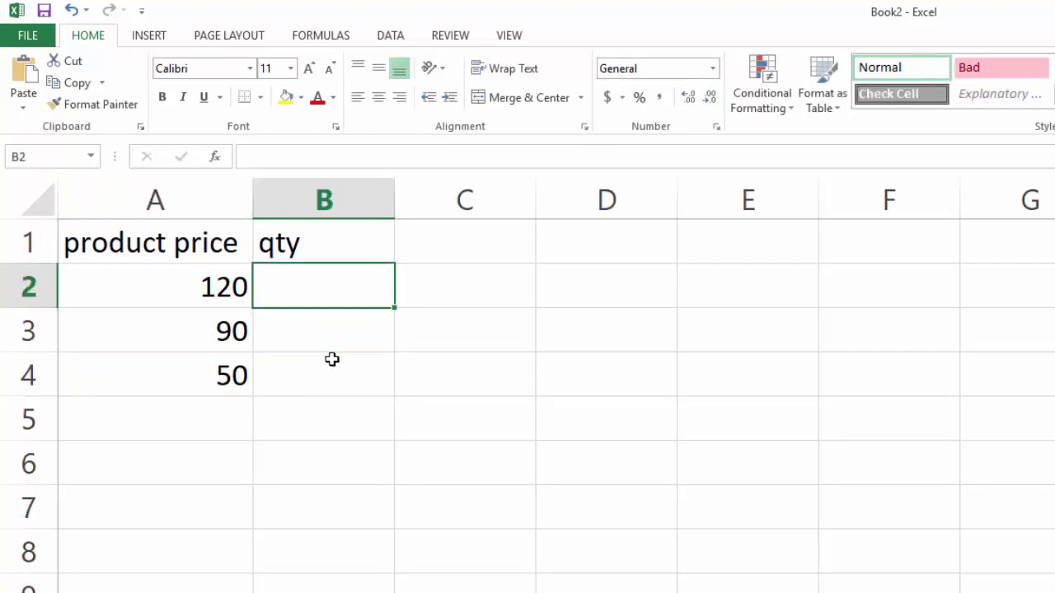
pyautogui.write('3')
pyautogui.press('Return')
pyautogui.write('4')
pyautogui.press('Return')
pyautogui.write('5')
pyautogui.press('Tab')
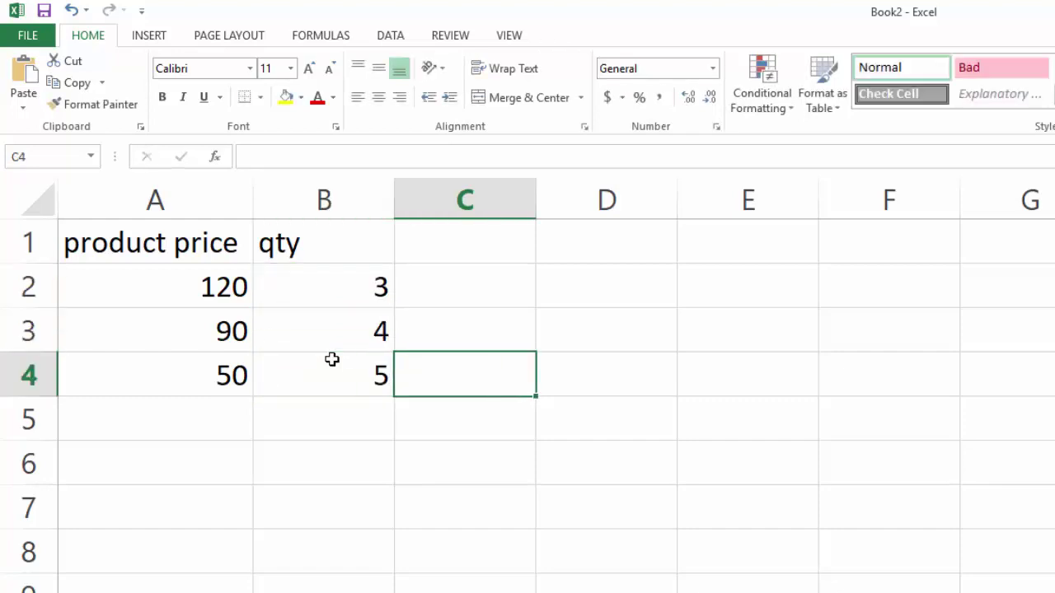
pyautogui.press('Left')
pyautogui.press('Left')
pyautogui.press('Down')
pyautogui.press('Right')
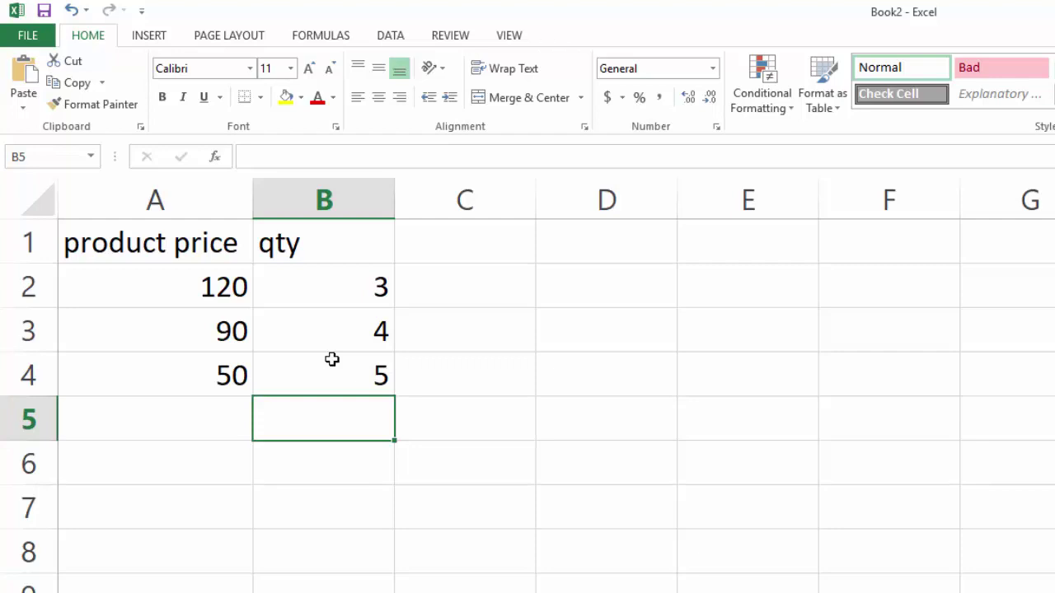
# Enter =SUMPRODUCT(A2:A4,B2:B4) in B5, returning 970.
pyautogui.write('=sumpr')
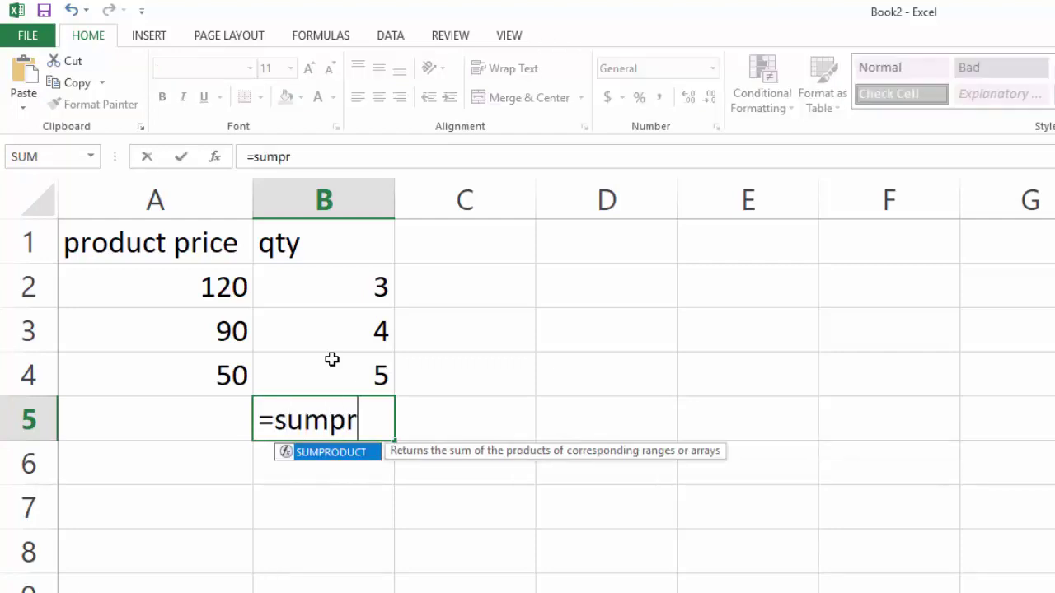
pyautogui.press('Tab')
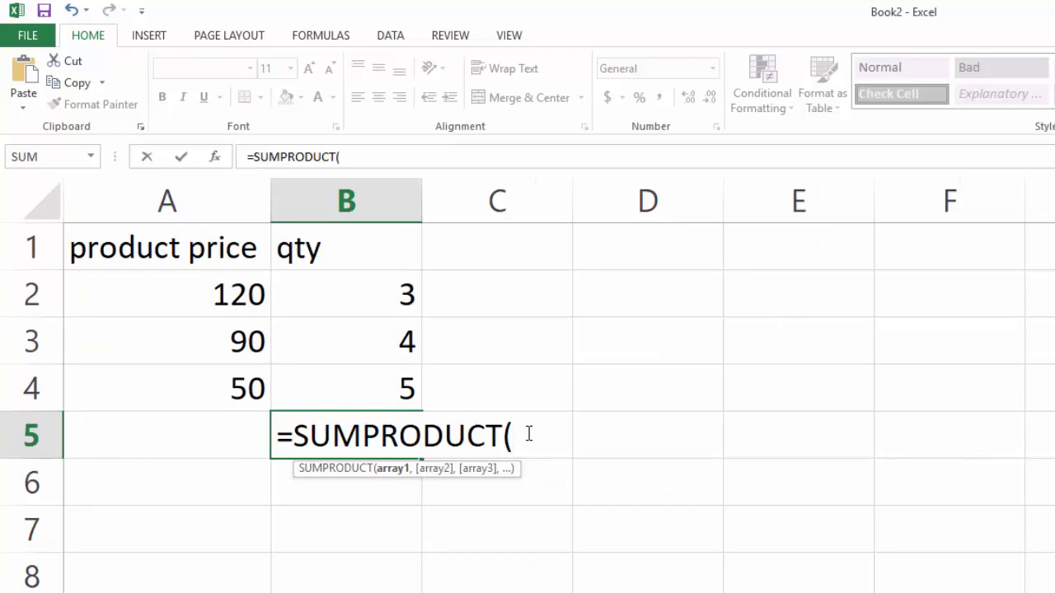
pyautogui.moveTo(230, 291); pyautogui.dragTo(233, 380)
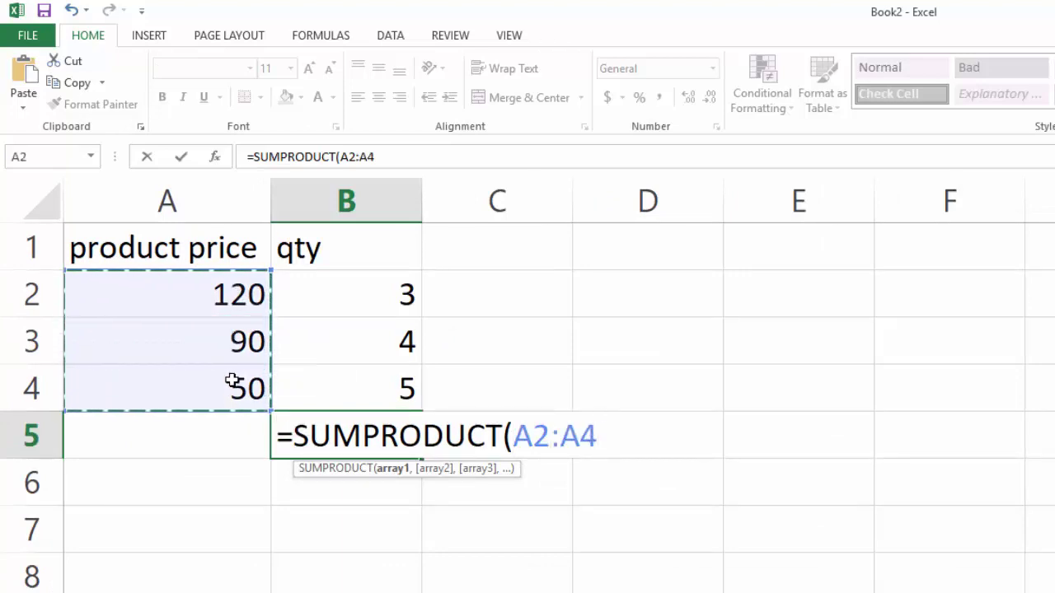
pyautogui.write(',')
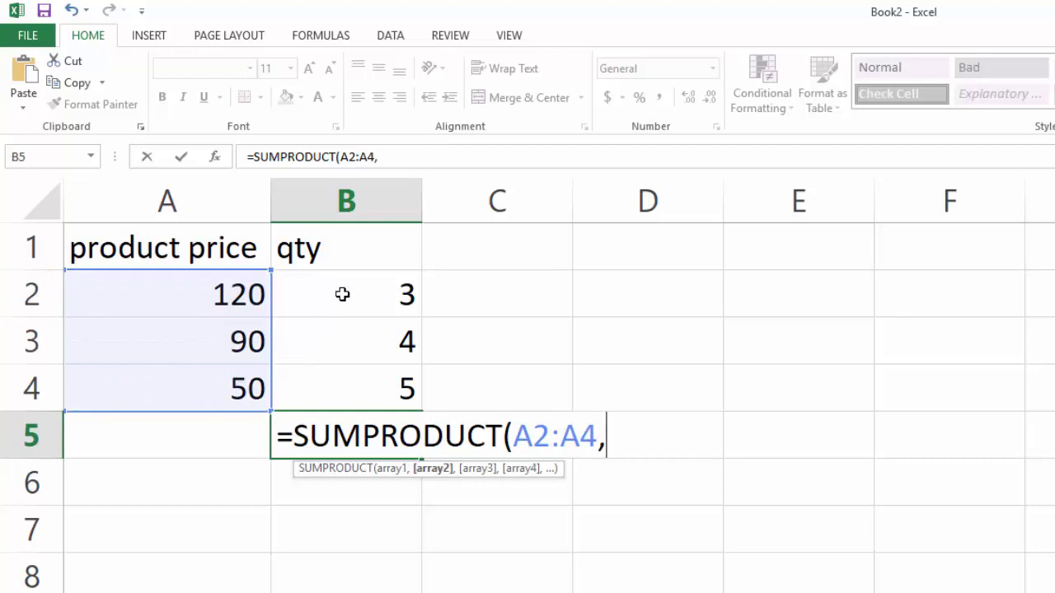
pyautogui.moveTo(343, 302); pyautogui.dragTo(332, 380)
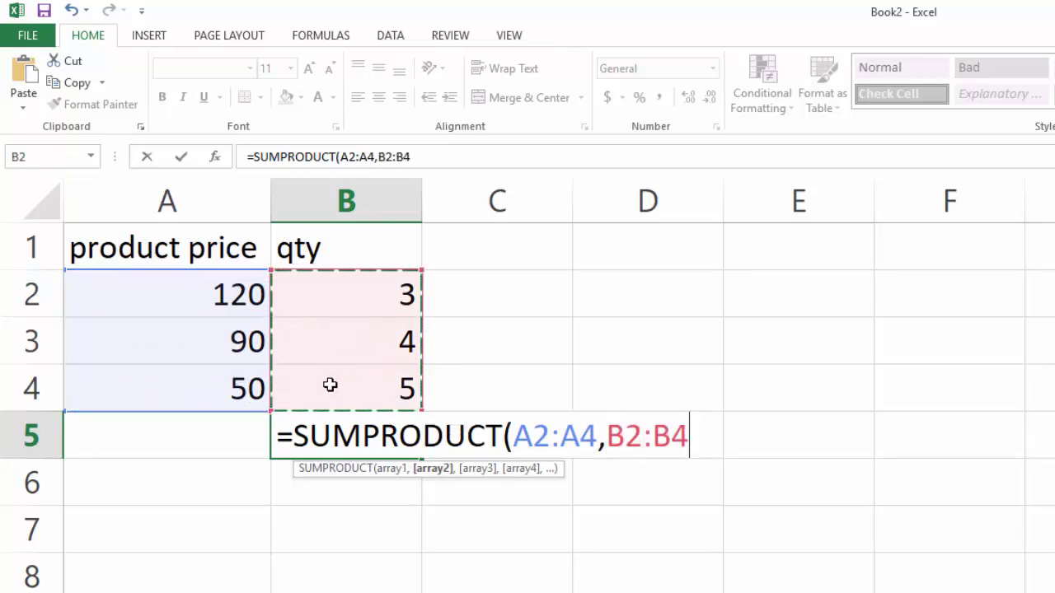
pyautogui.write(')')
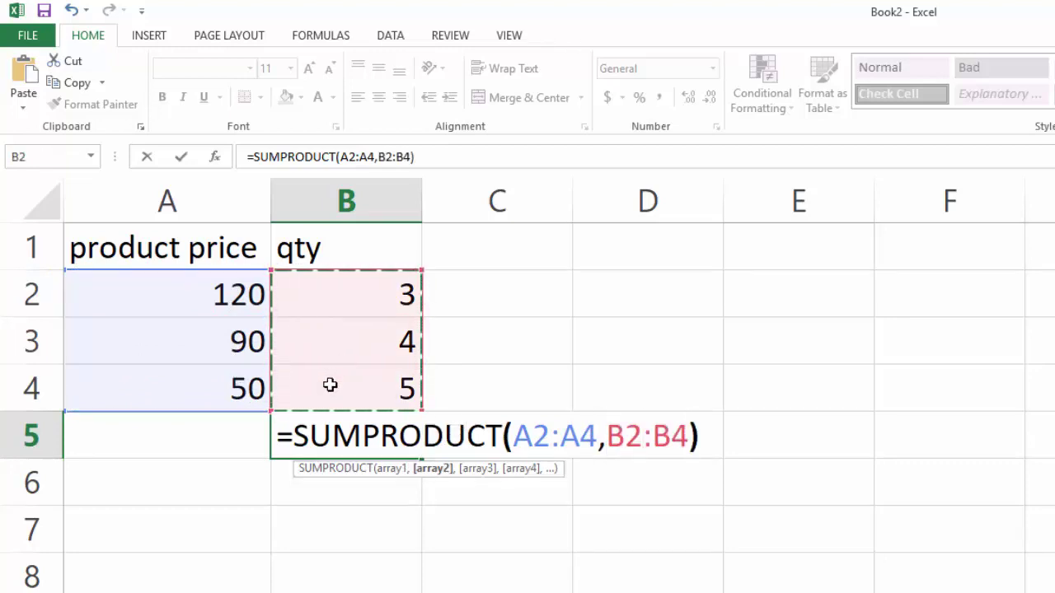
pyautogui.press('Return')
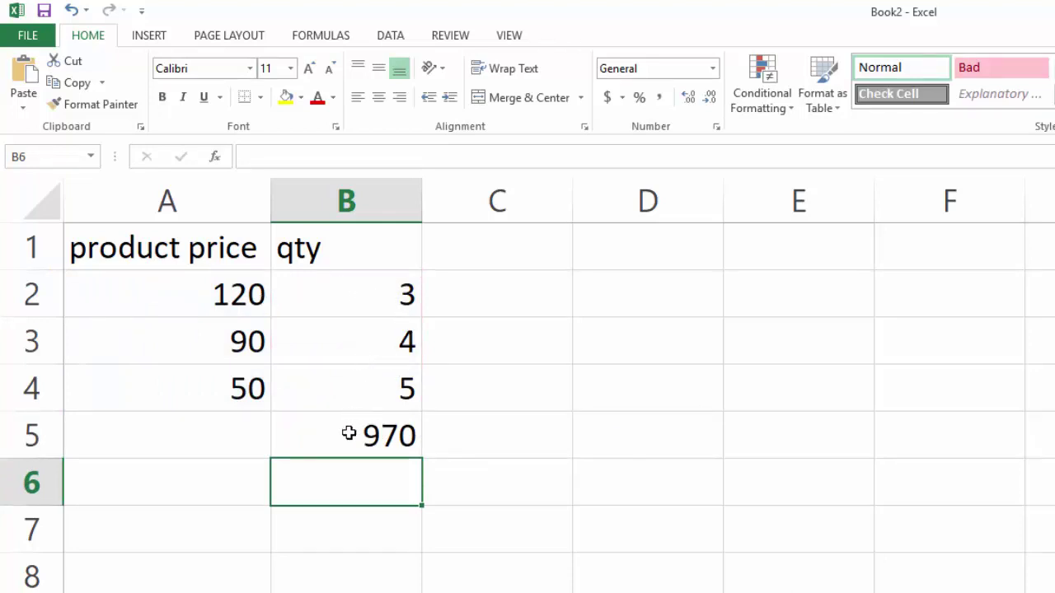
# Label cell A5 'total bill'.
pyautogui.click(207, 450)
pyautogui.write('tot')
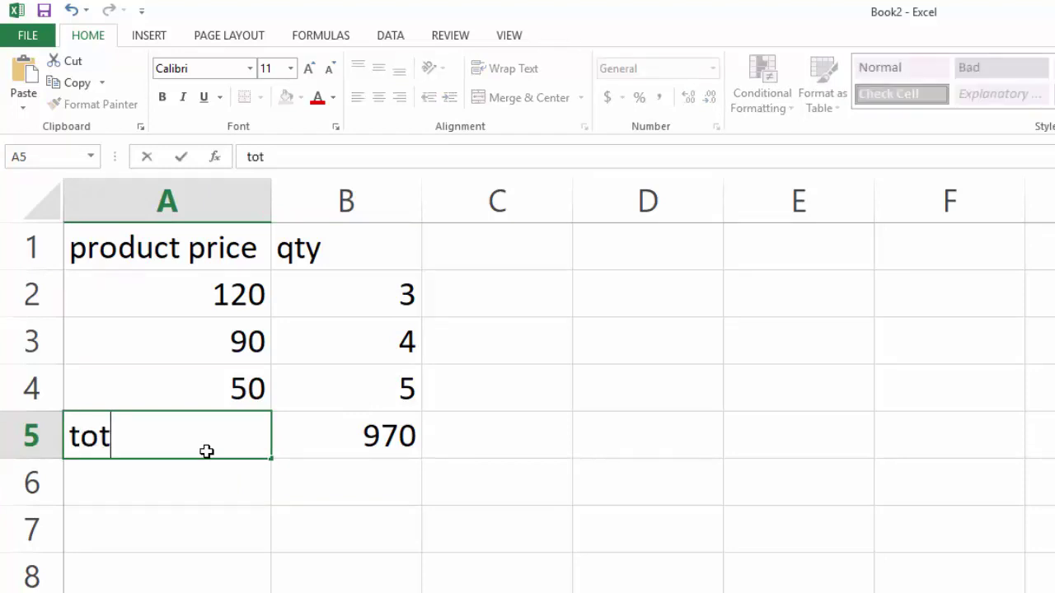
pyautogui.write('al bill')
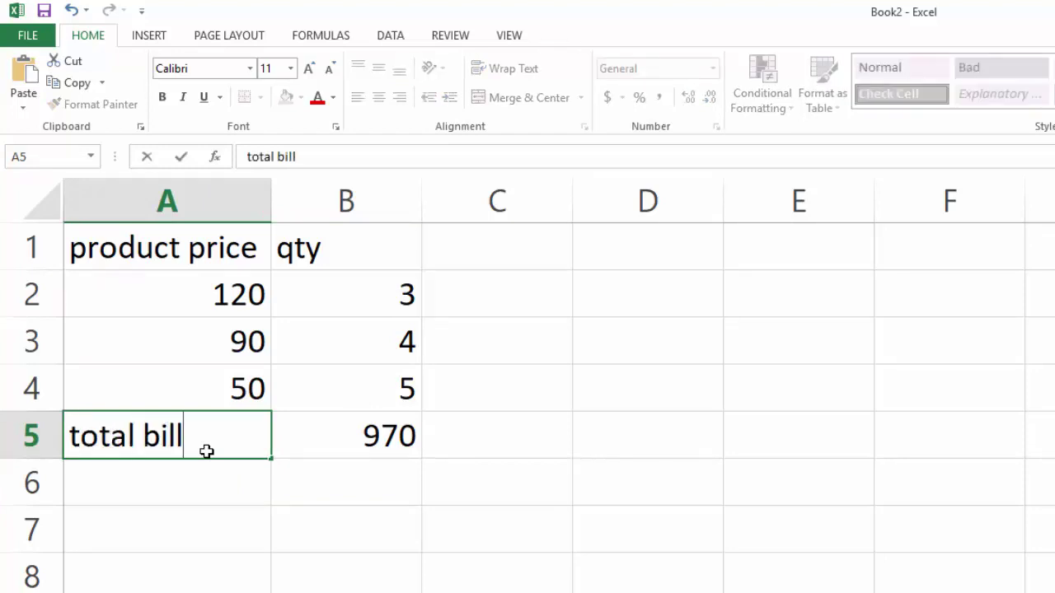
pyautogui.click(393, 425)
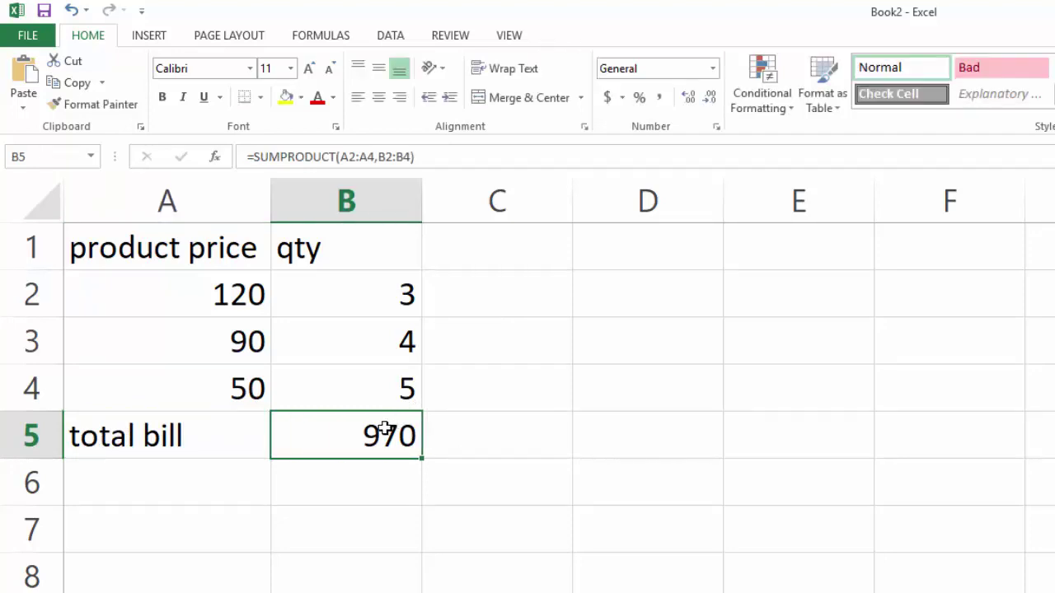
# Multiply price by qty for each row in C2:C4 with a PRODUCT formula filled down.
pyautogui.click(514, 264)
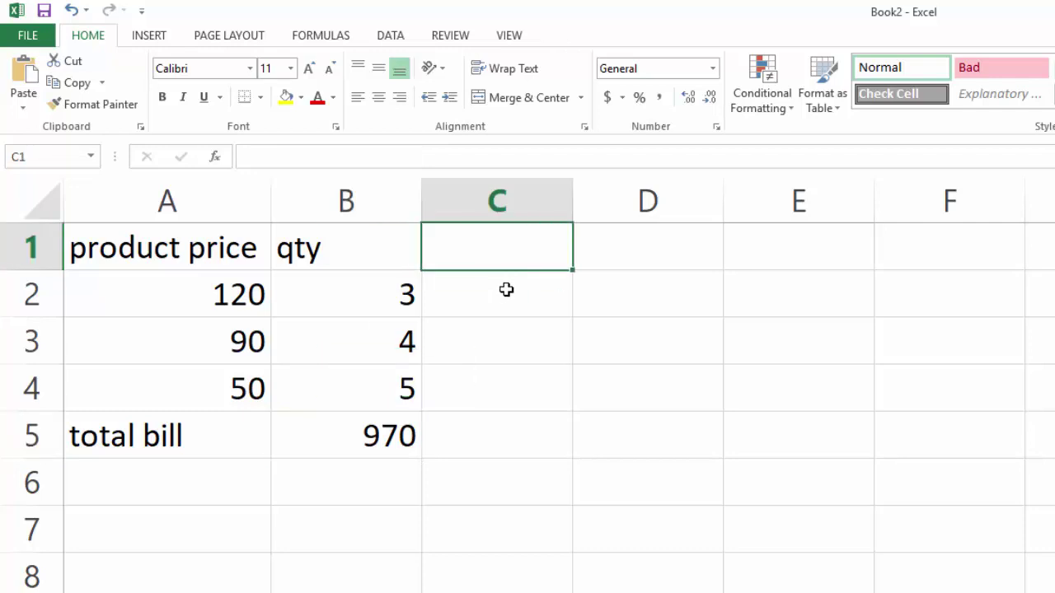
pyautogui.click(505, 294)
pyautogui.write('=p')
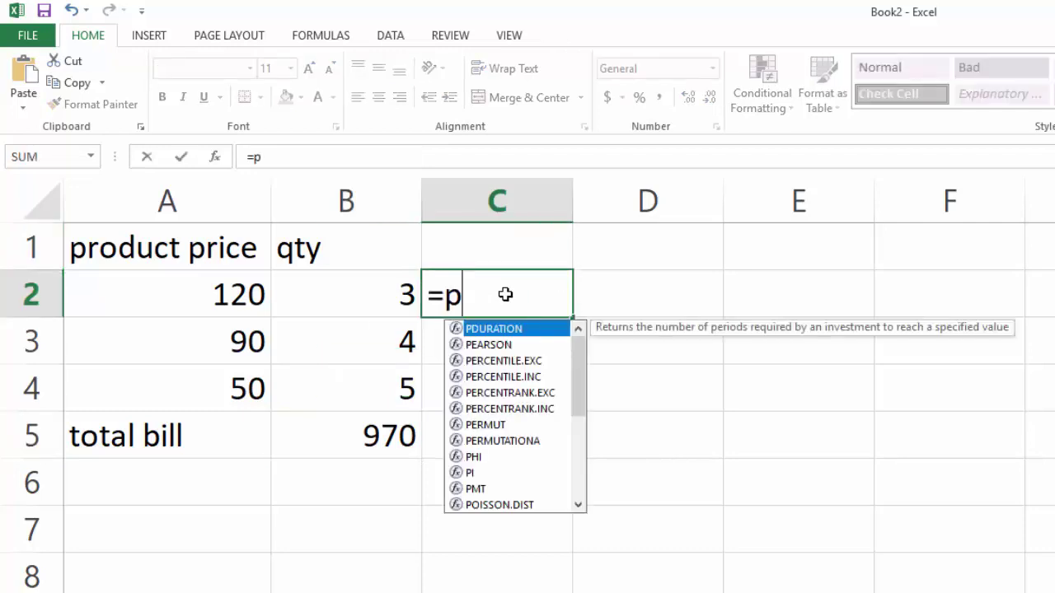
pyautogui.write('rodu')
pyautogui.press('Tab')
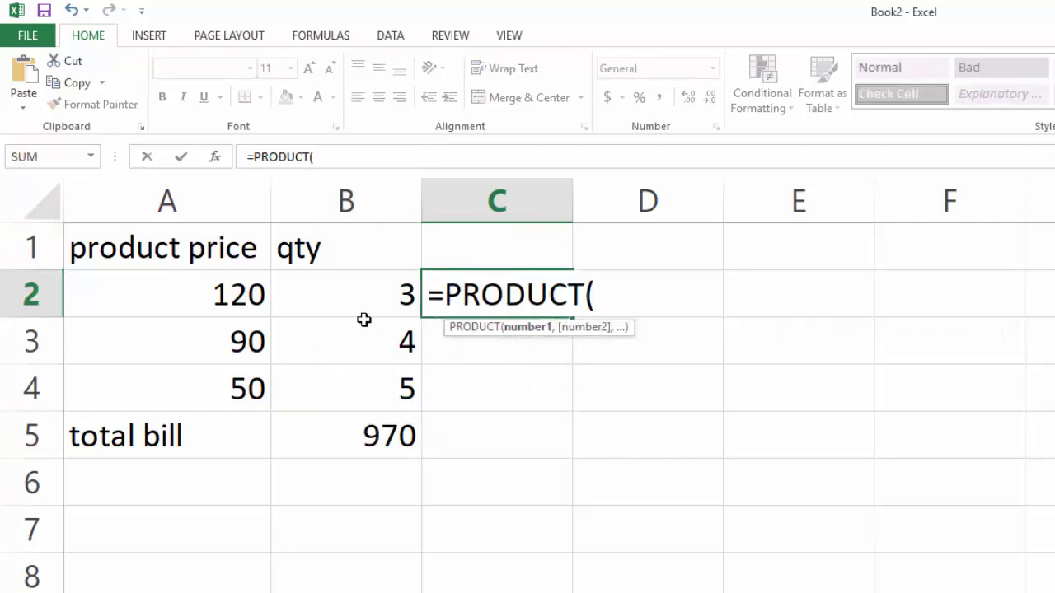
pyautogui.moveTo(222, 293); pyautogui.dragTo(344, 302)
pyautogui.press('Return')
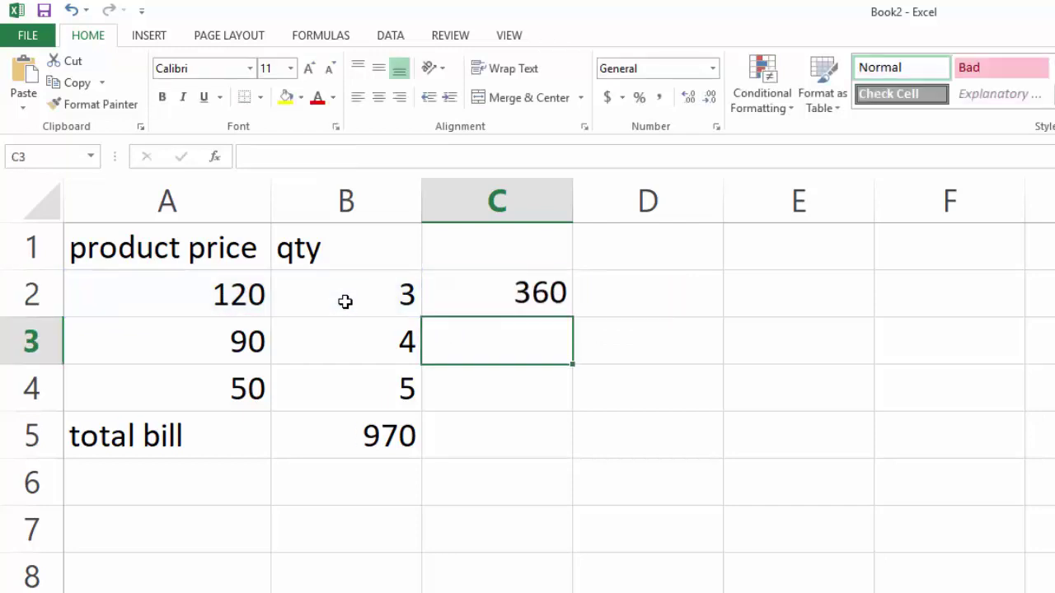
pyautogui.click(499, 281)
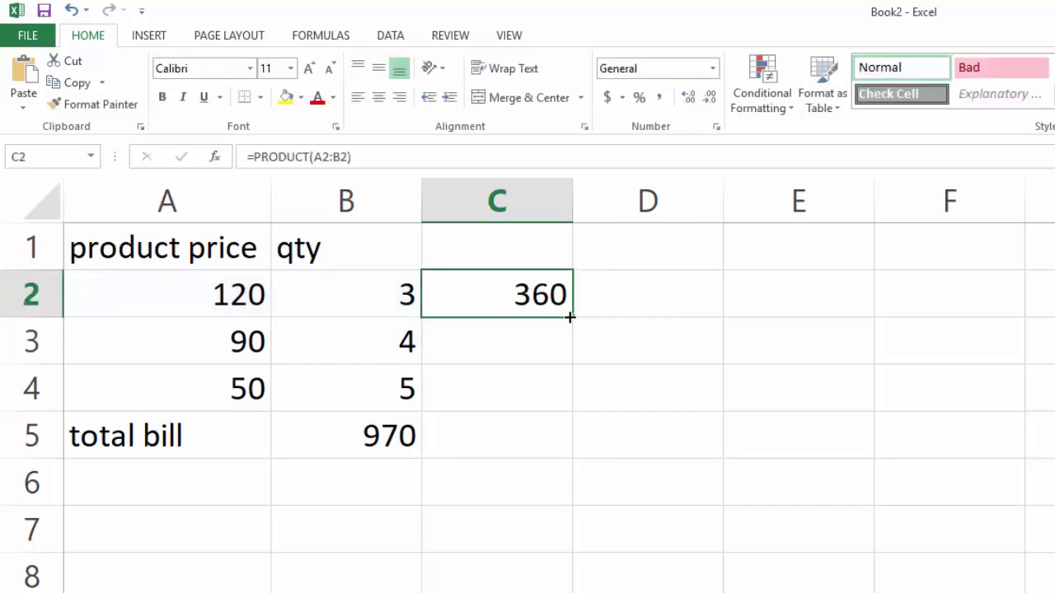
pyautogui.moveTo(572, 317); pyautogui.dragTo(568, 402)
# Total the row products in C5 with =SUM(C2:C4) to confirm 970.
pyautogui.click(502, 448)
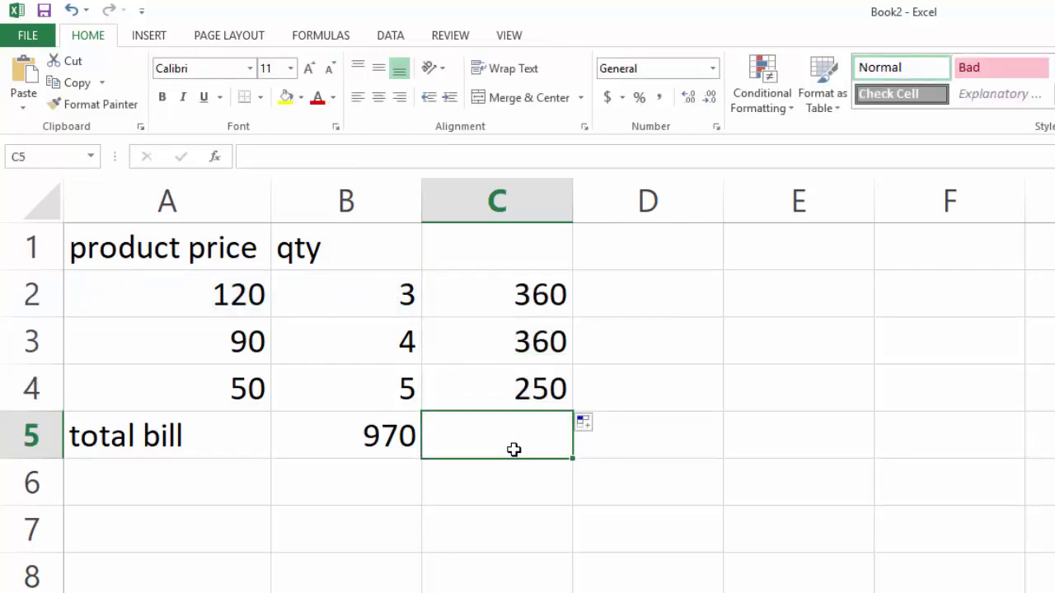
pyautogui.write('=sum')
pyautogui.press('Tab')
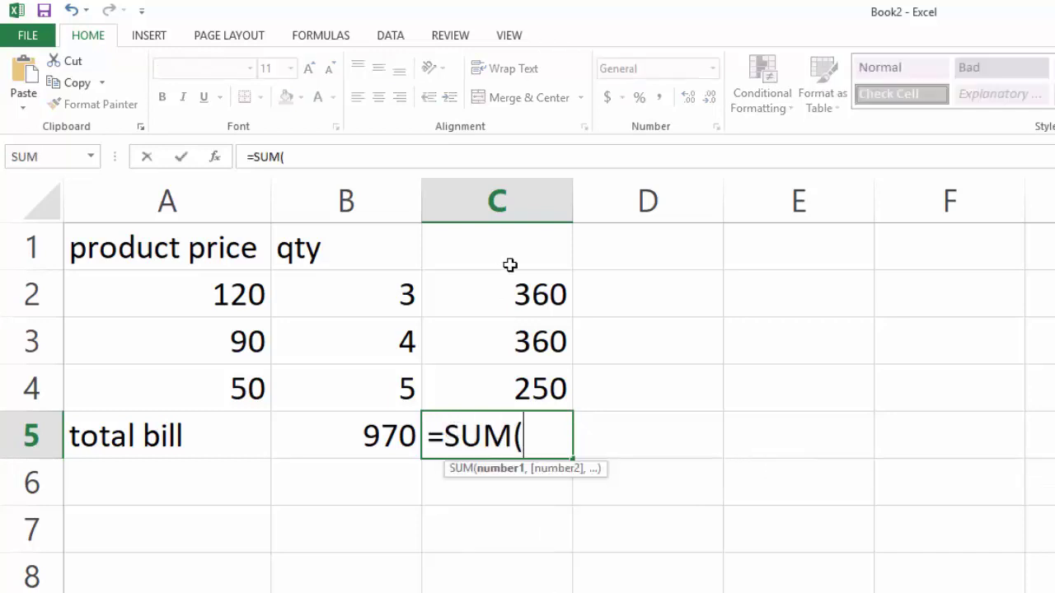
pyautogui.moveTo(506, 298); pyautogui.dragTo(505, 383)
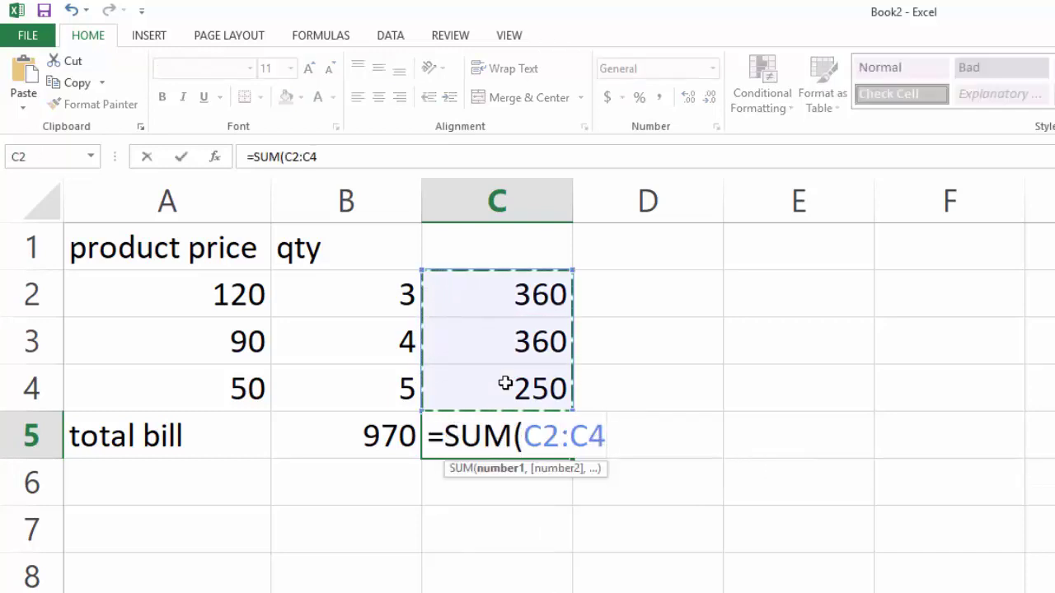
pyautogui.write(')')
pyautogui.press('Return')
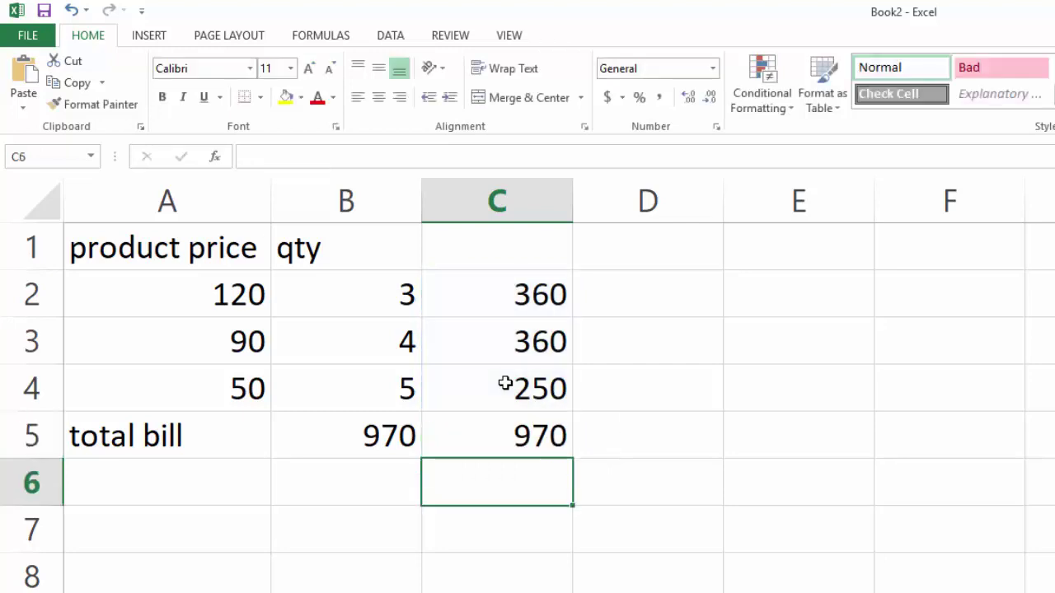
# Clear the check figures from C2:C5.
pyautogui.moveTo(536, 427); pyautogui.dragTo(546, 308)
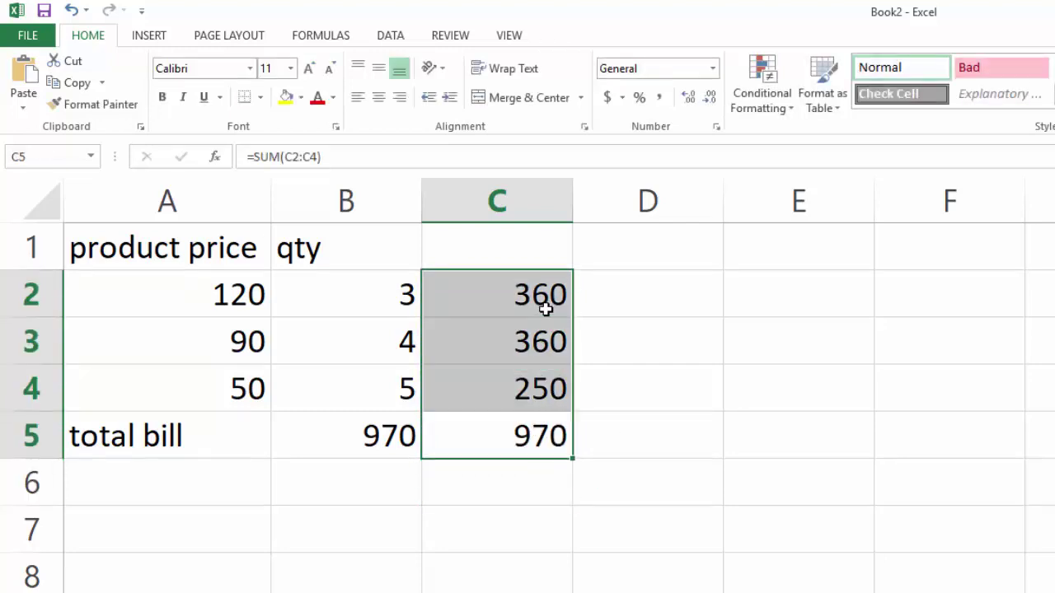
pyautogui.press('BackSpace')
pyautogui.press('Escape')
pyautogui.click(582, 332)
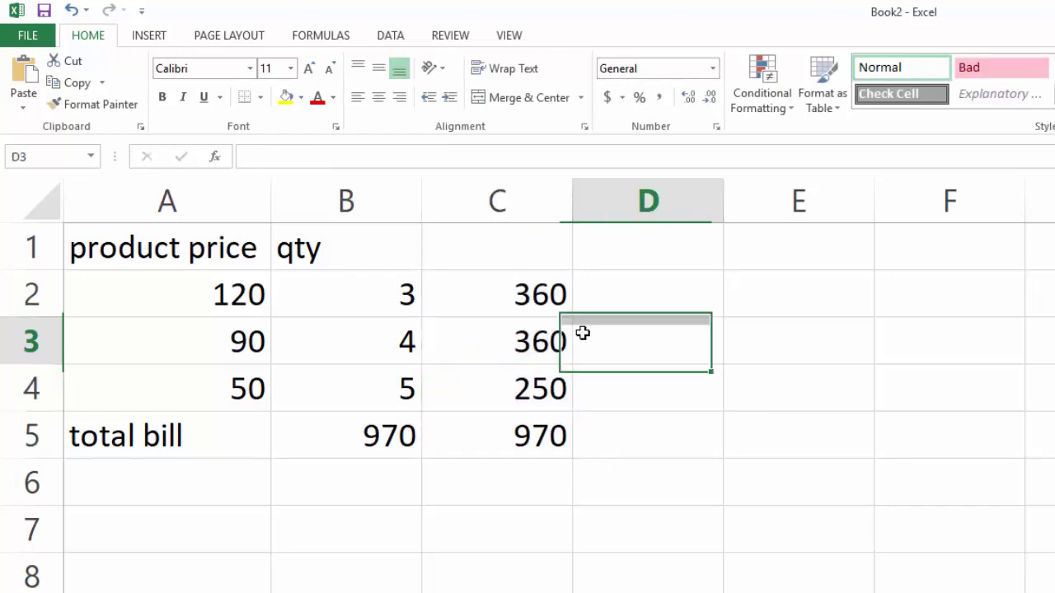
pyautogui.moveTo(542, 297); pyautogui.dragTo(524, 448)
pyautogui.press('Delete')
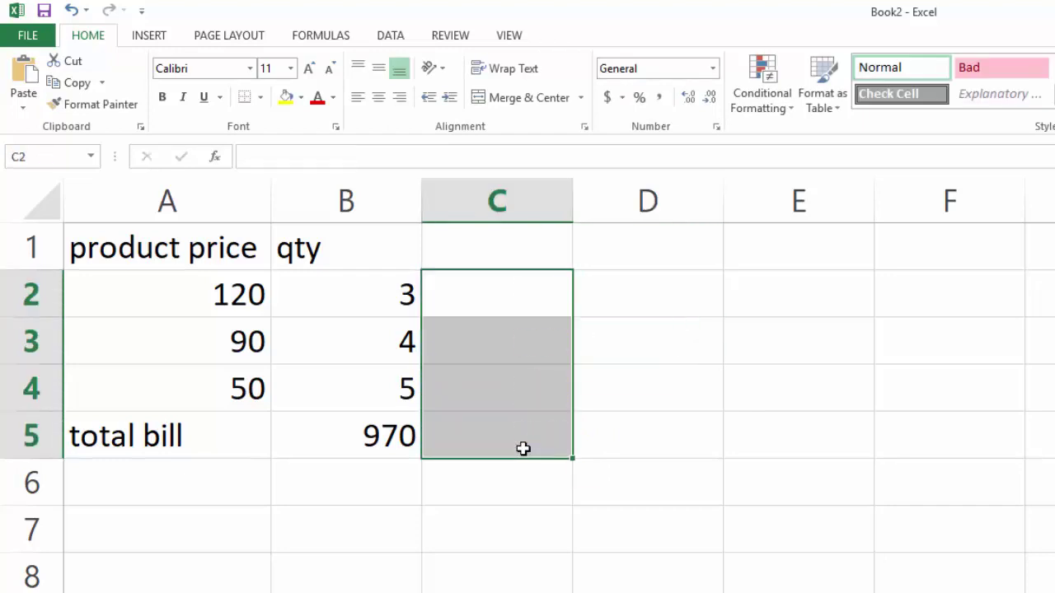
pyautogui.click(331, 464)
# Review the SUMPRODUCT total, then scroll the practice list to ROUNDUP, ROUND, factorial, SQRT and 9^5.
pyautogui.click(332, 442)
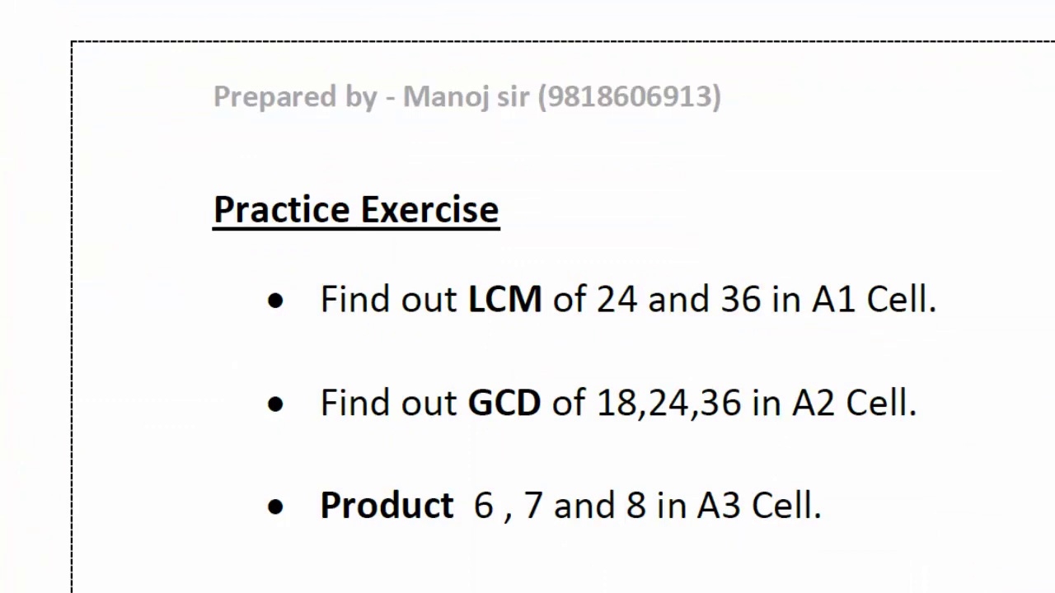
pyautogui.scroll(-1, 632, 412)
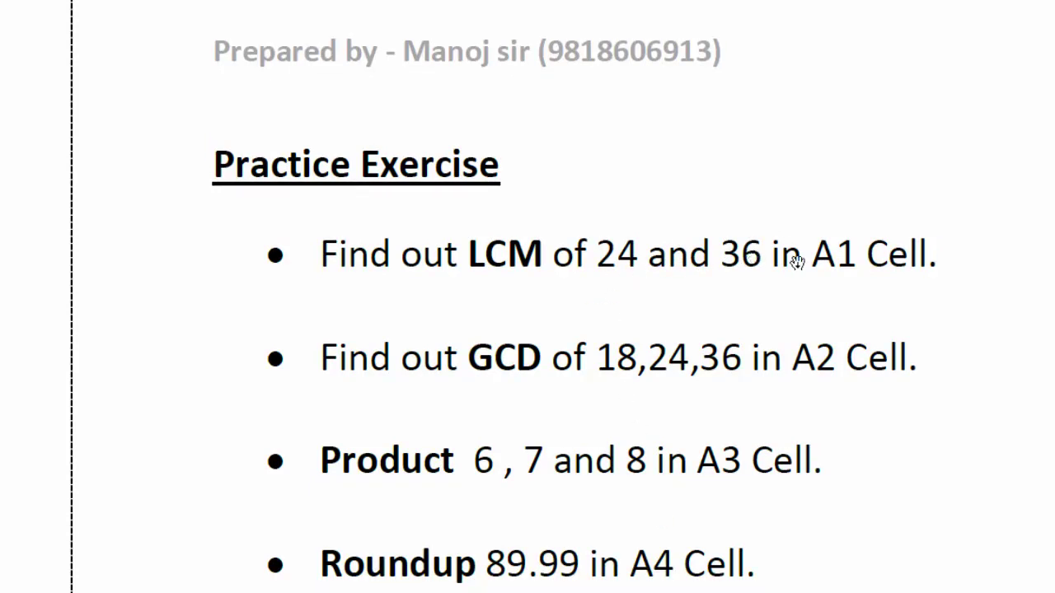
pyautogui.scroll(-1, 930, 258)
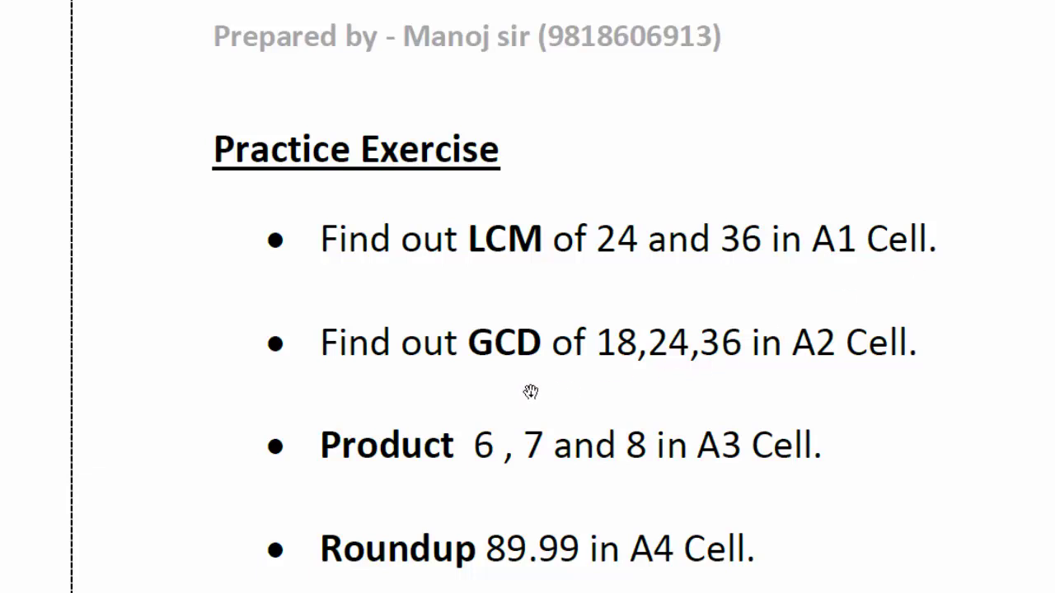
pyautogui.scroll(-1, 535, 392)
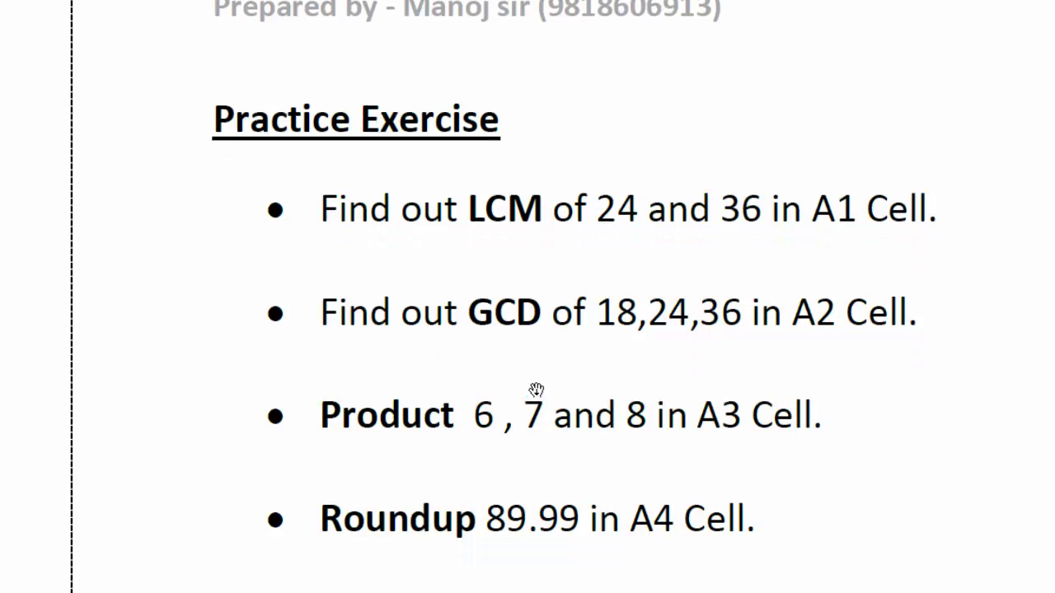
pyautogui.scroll(-1, 745, 329)
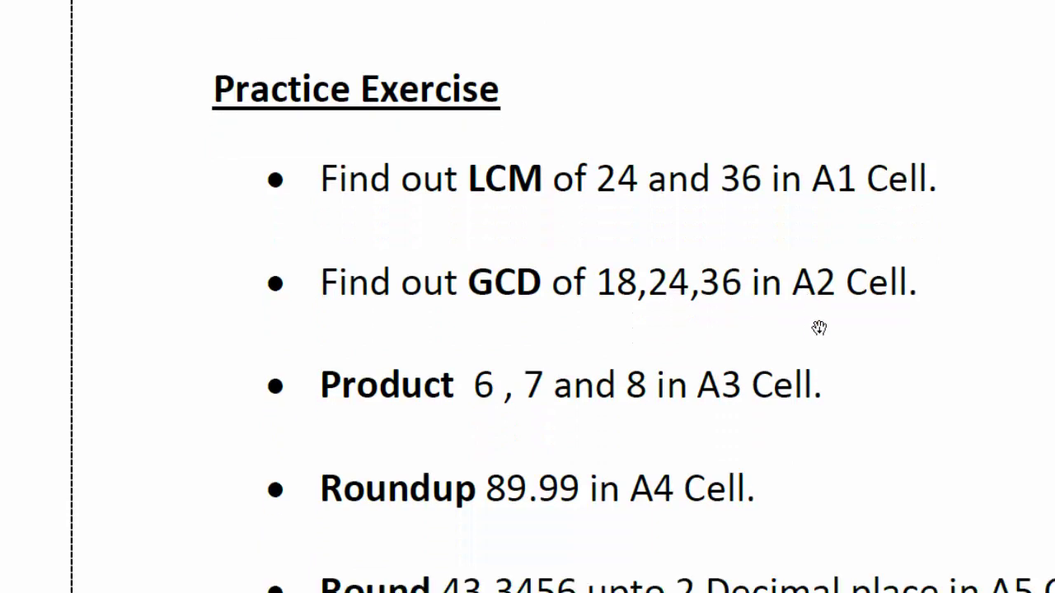
pyautogui.scroll(-1, 877, 302)
pyautogui.scroll(-1, 877, 302)
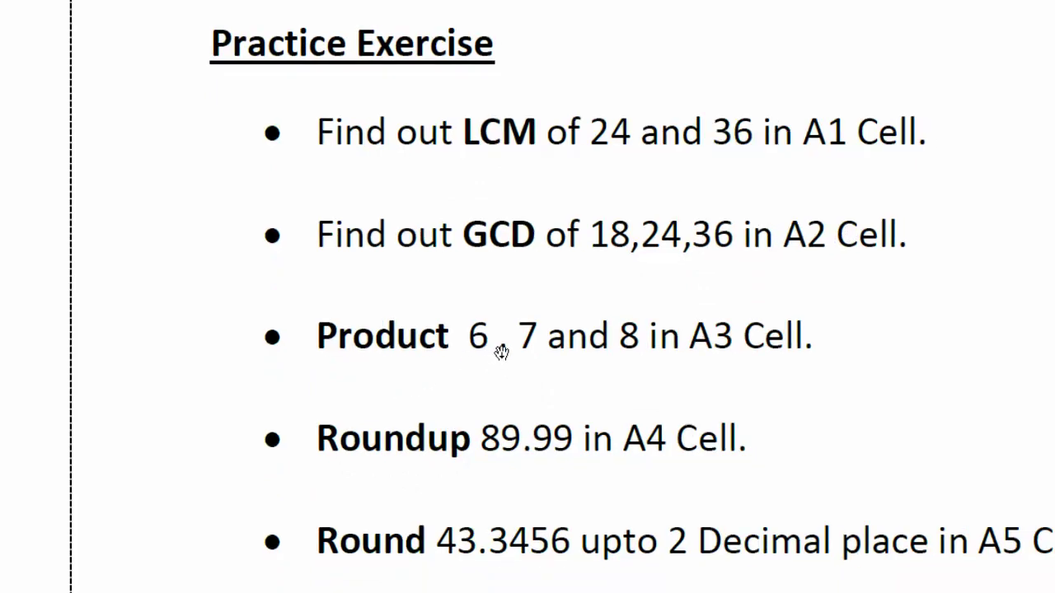
pyautogui.scroll(-1, 442, 231)
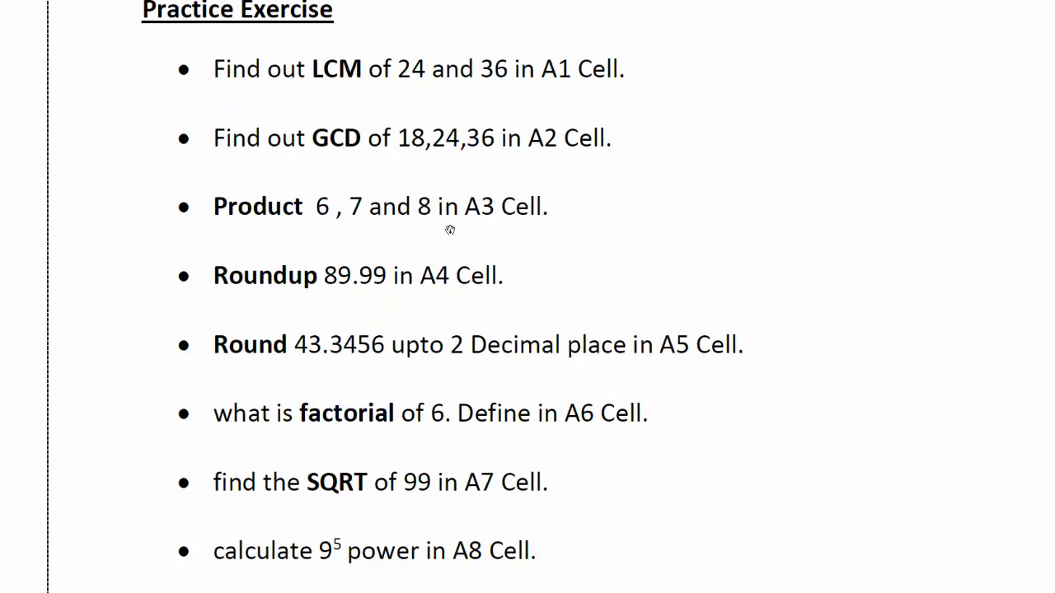
pyautogui.scroll(-3, 450, 230)
pyautogui.scroll(-1, 482, 218)
pyautogui.scroll(-2, 470, 232)
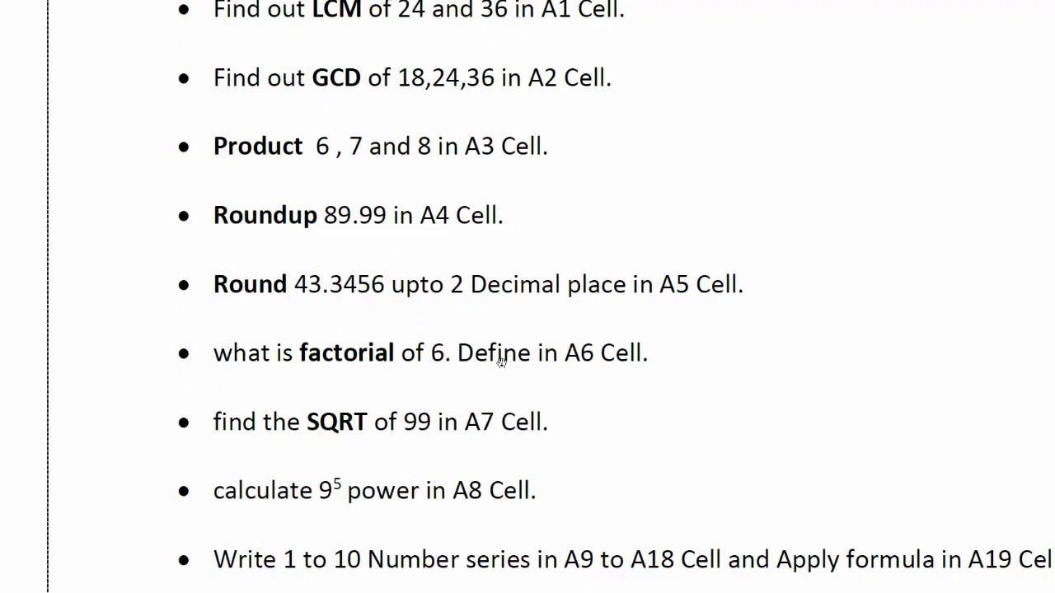
pyautogui.scroll(-3, 501, 365)
pyautogui.scroll(-3, 504, 359)
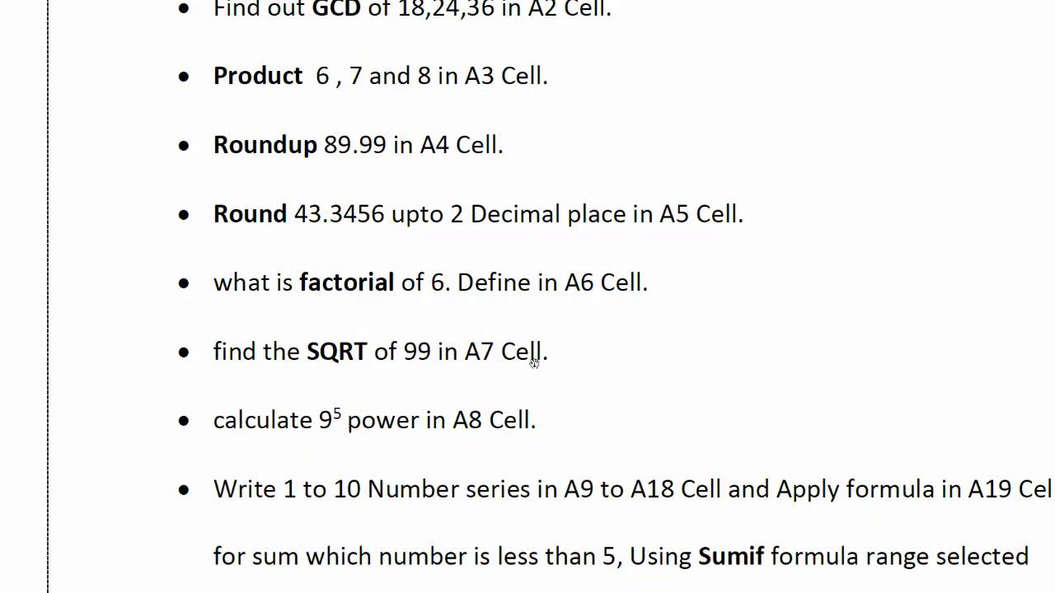
pyautogui.scroll(-1, 534, 363)
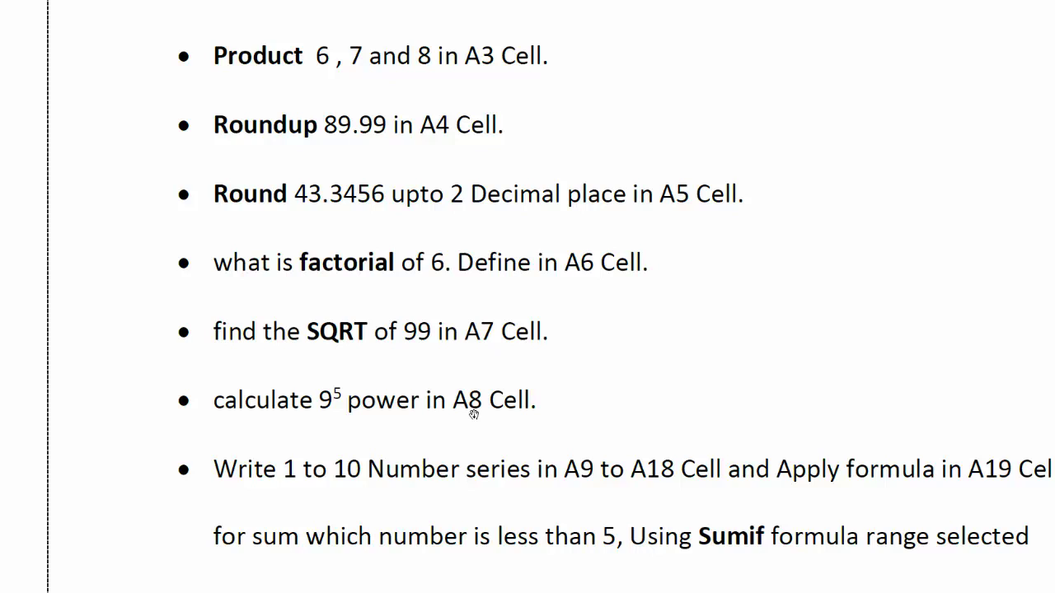
pyautogui.scroll(-1, 473, 415)
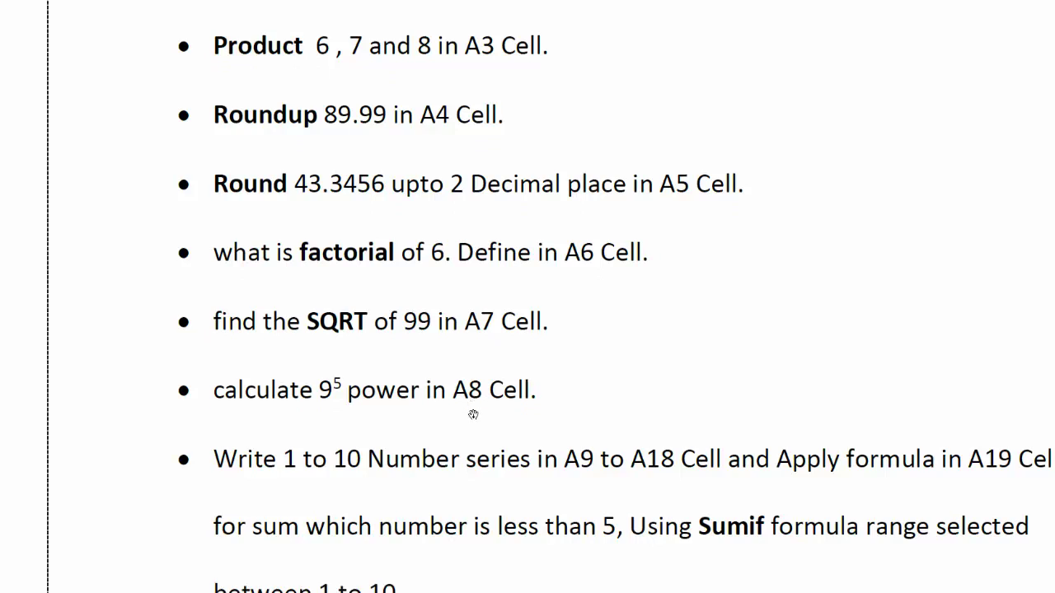
pyautogui.scroll(-2, 474, 415)
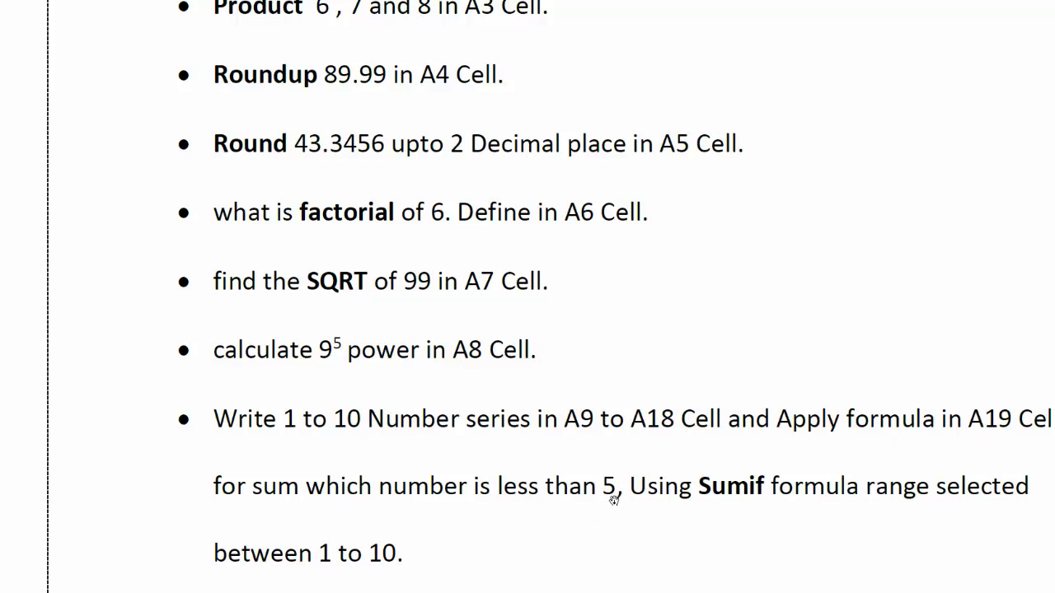
pyautogui.scroll(-1, 614, 498)
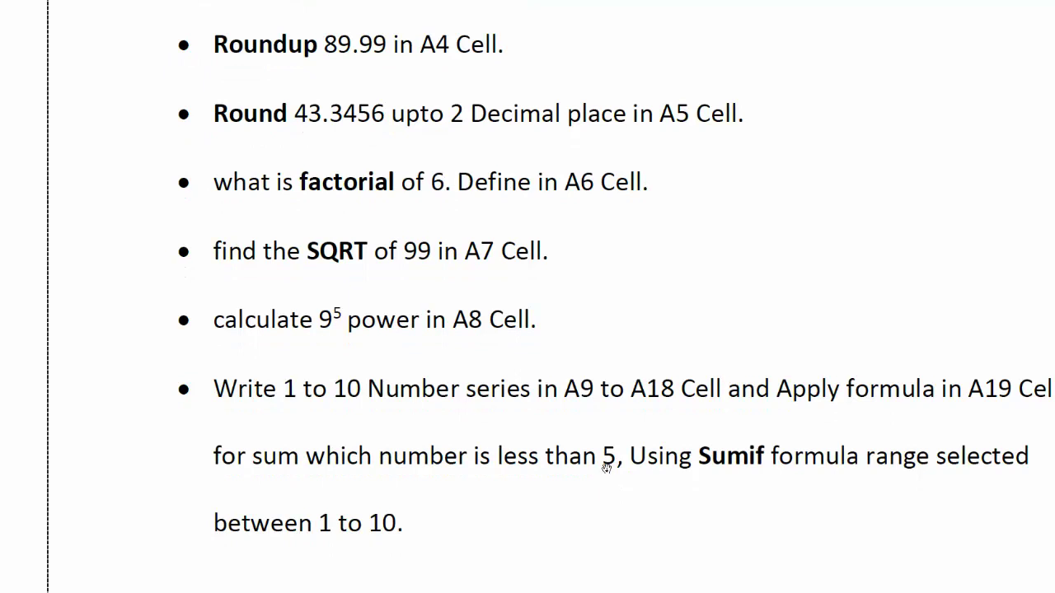
pyautogui.scroll(-1, 607, 469)
pyautogui.scroll(-2, 606, 469)
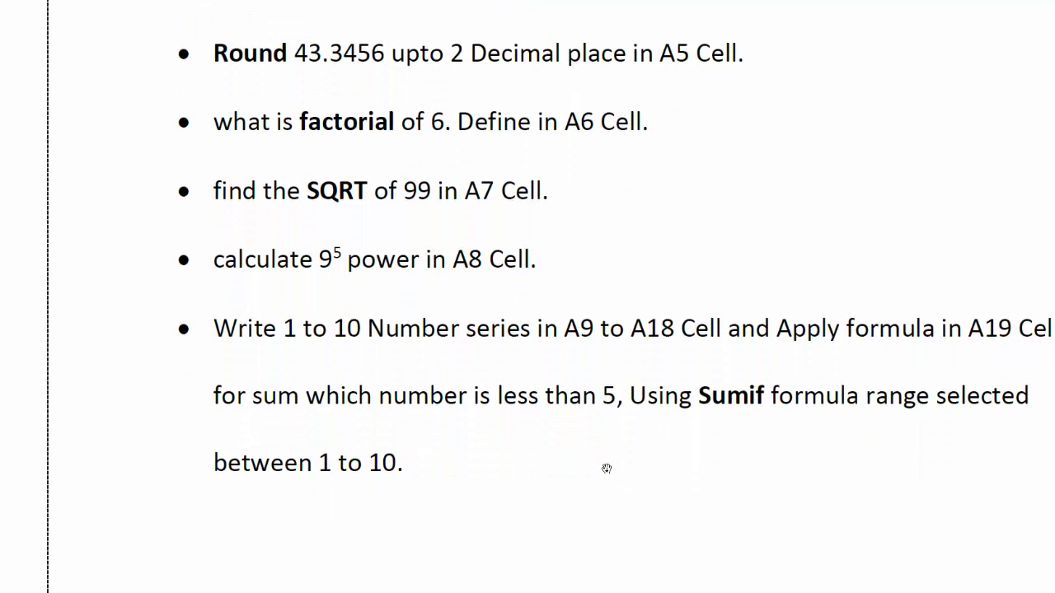
pyautogui.scroll(-2, 606, 469)
pyautogui.scroll(-2, 606, 468)
pyautogui.scroll(-2, 602, 467)
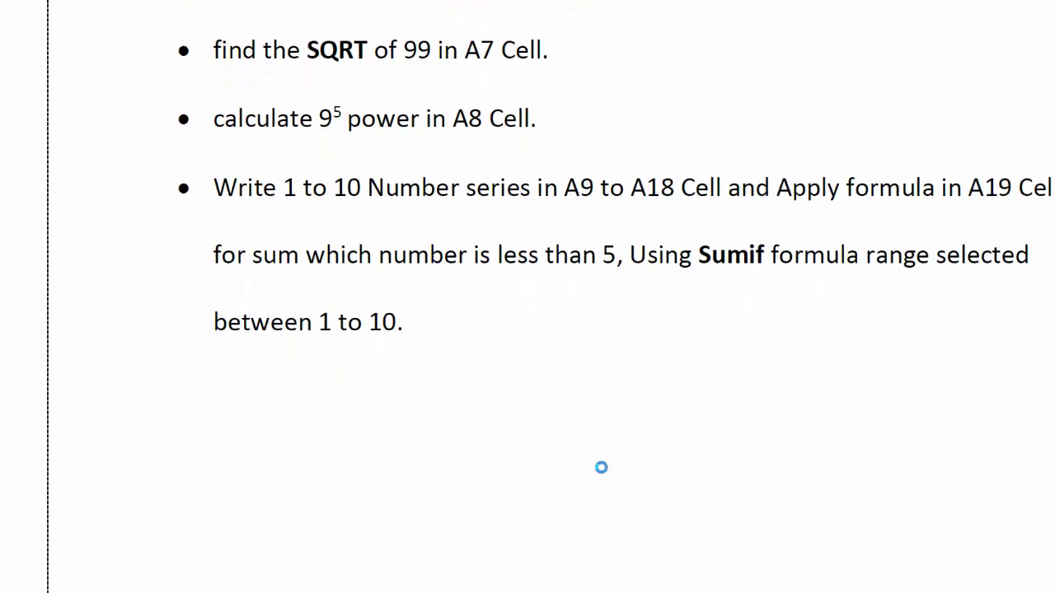
pyautogui.scroll(2, 601, 467)
pyautogui.scroll(-1, 557, 448)
pyautogui.scroll(2, 557, 447)
pyautogui.scroll(2, 557, 448)
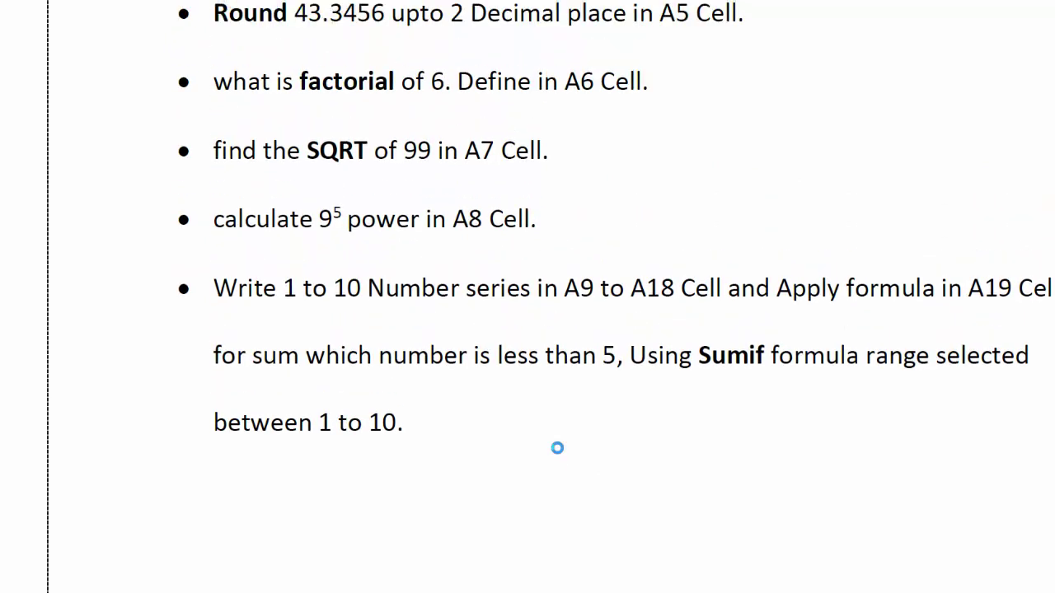
pyautogui.scroll(2, 557, 447)
pyautogui.scroll(2, 557, 448)
pyautogui.scroll(2, 557, 448)
pyautogui.scroll(2, 557, 447)
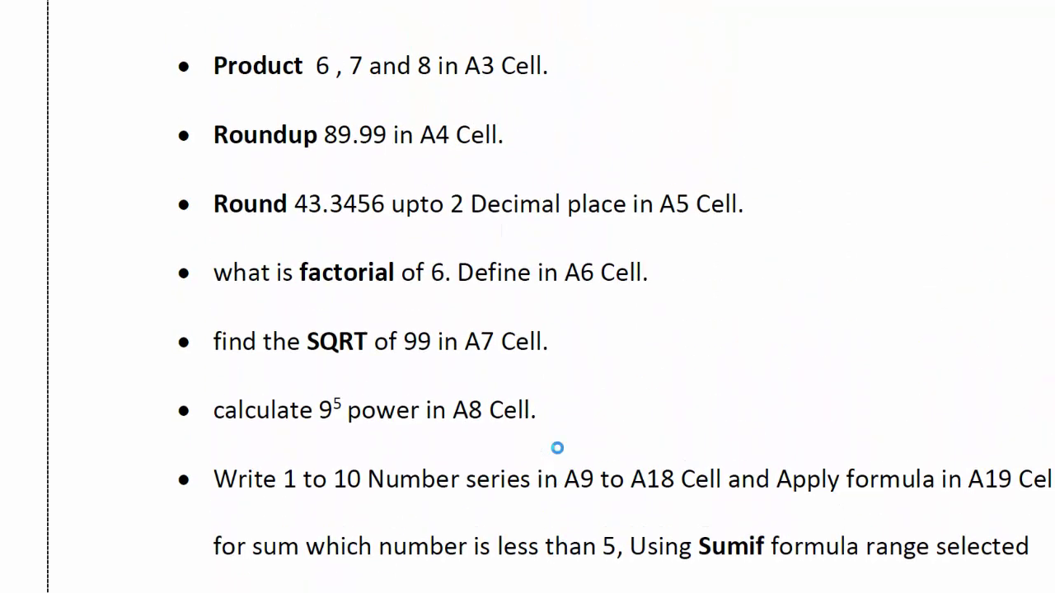
pyautogui.scroll(2, 557, 448)
pyautogui.scroll(2, 557, 448)
pyautogui.scroll(2, 557, 447)
pyautogui.scroll(2, 558, 447)
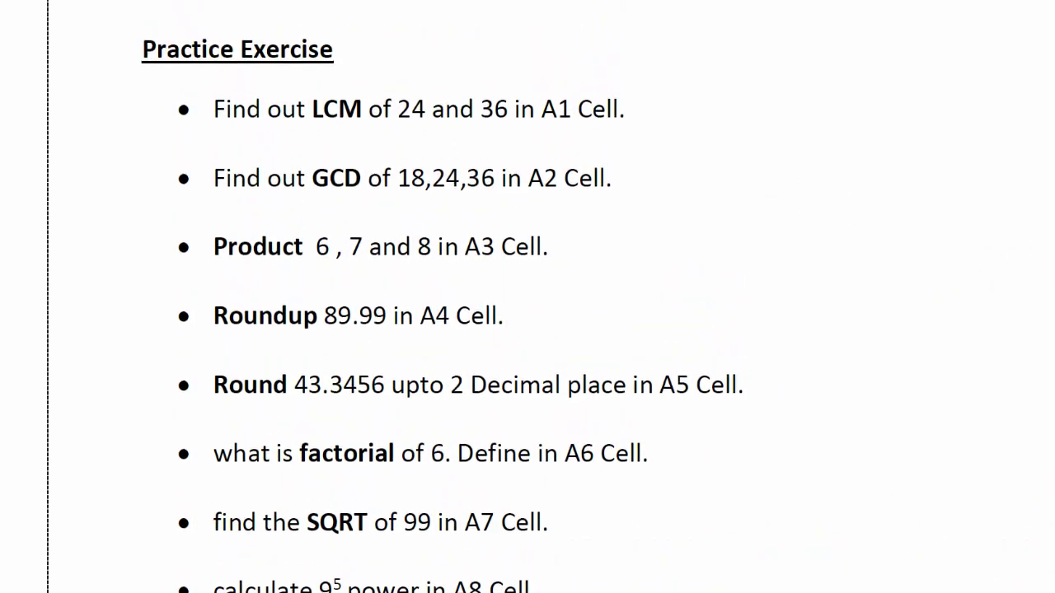